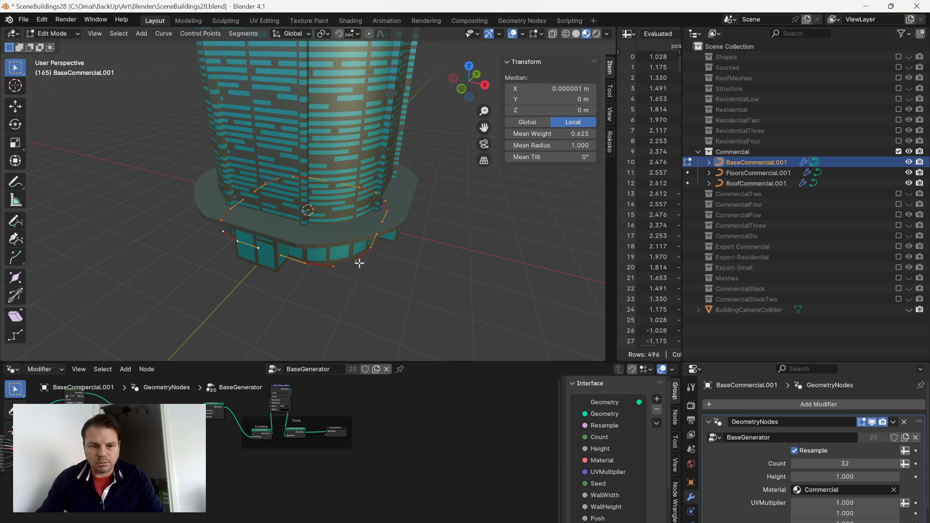
# Inspect the control points of the BaseCommercial.001 curve and return to Object Mode.
pyautogui.click(356, 262)
pyautogui.press('a')
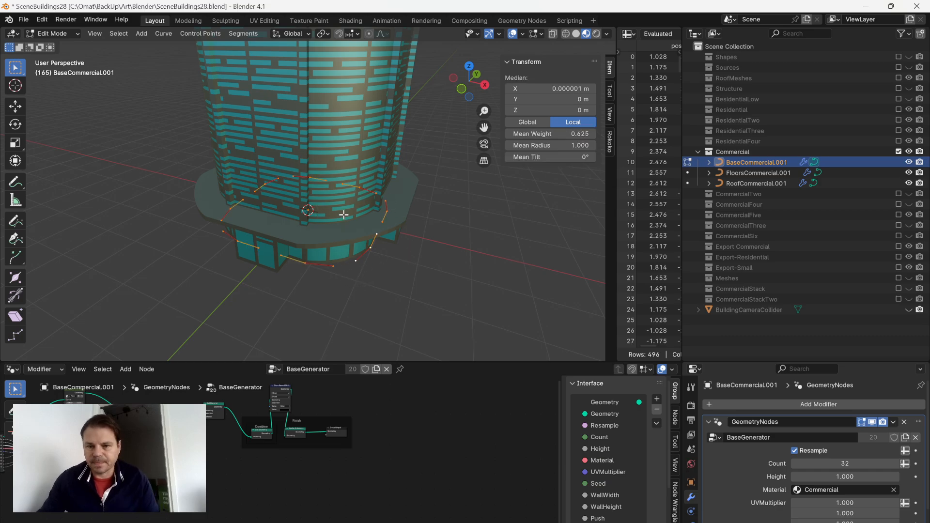
pyautogui.scroll(-2, 326, 203)
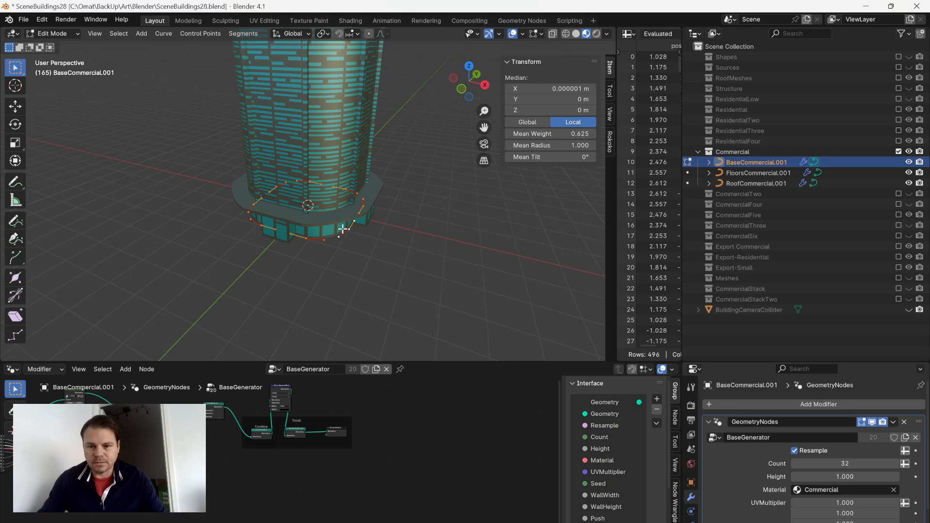
pyautogui.press('Tab')
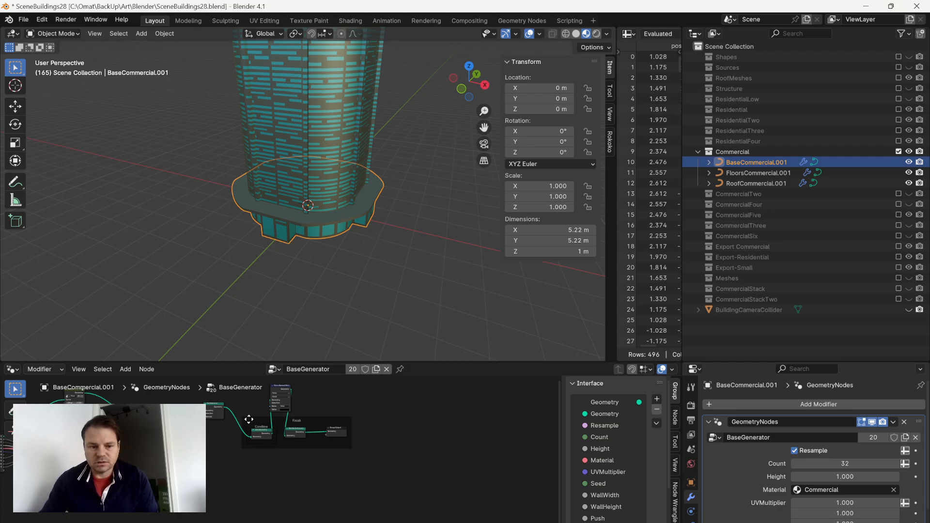
# Examine the BaseGenerator node tree, going into its Generate group and the nested CurveToMeshUV3 group.
pyautogui.scroll(-5, 289, 468)
pyautogui.moveTo(248, 450); pyautogui.dragTo(345, 475, button='middle')
pyautogui.scroll(8, 334, 462)
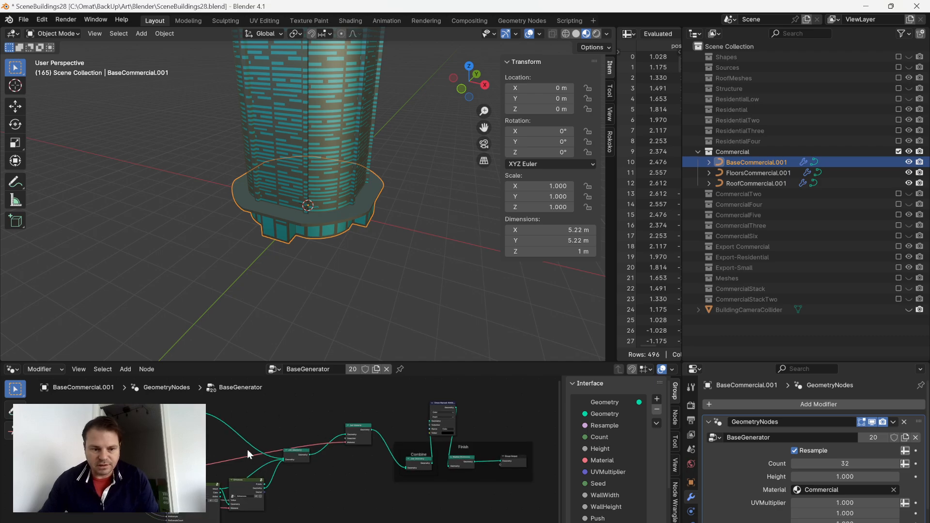
pyautogui.scroll(4, 266, 452)
pyautogui.moveTo(267, 452); pyautogui.dragTo(327, 475, button='middle')
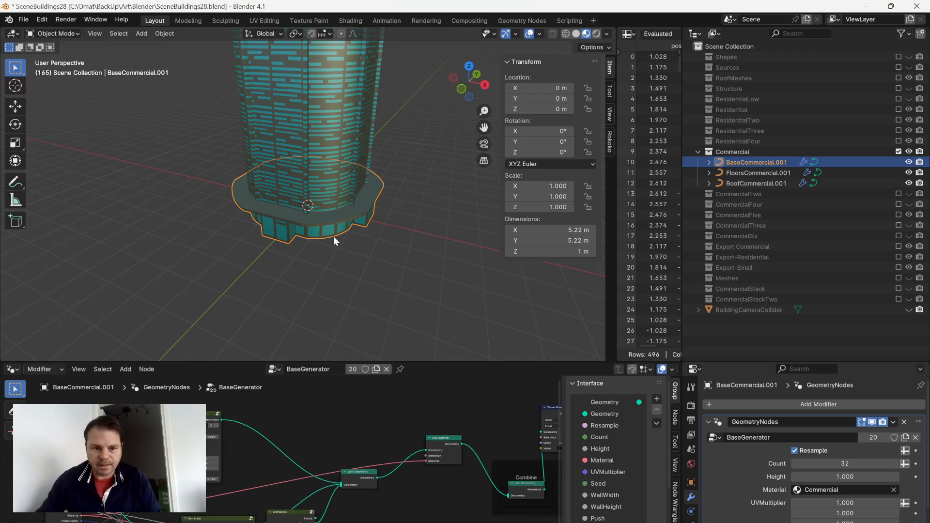
pyautogui.scroll(-3, 301, 445)
pyautogui.moveTo(258, 514); pyautogui.dragTo(228, 458, button='middle')
pyautogui.scroll(6, 226, 474)
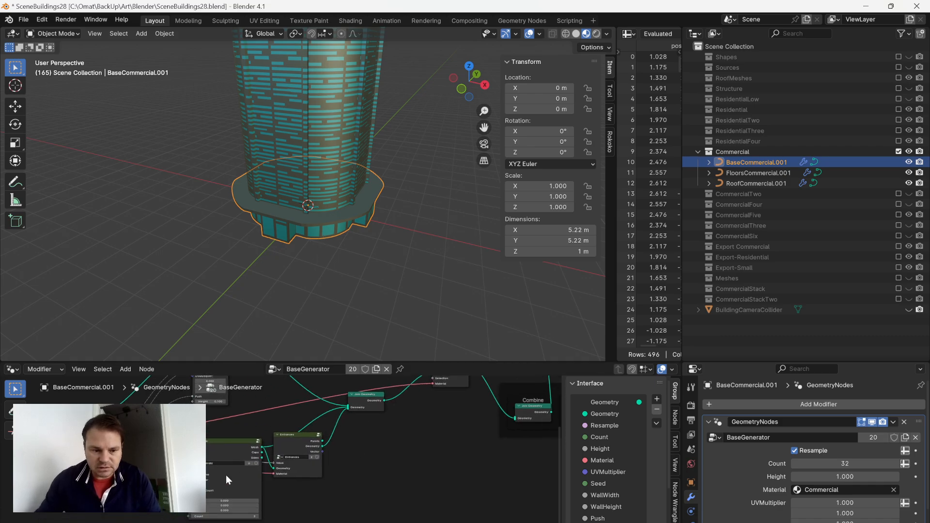
pyautogui.press('Tab')
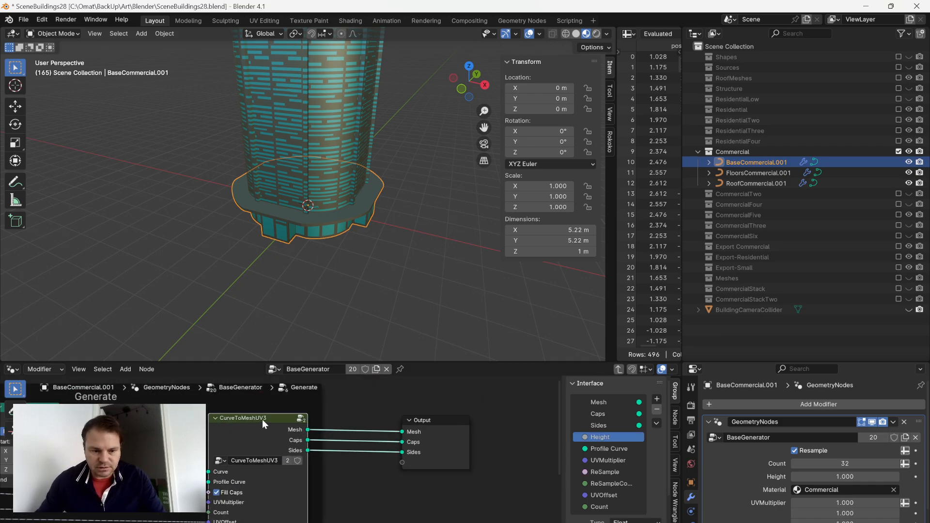
pyautogui.press('Tab')
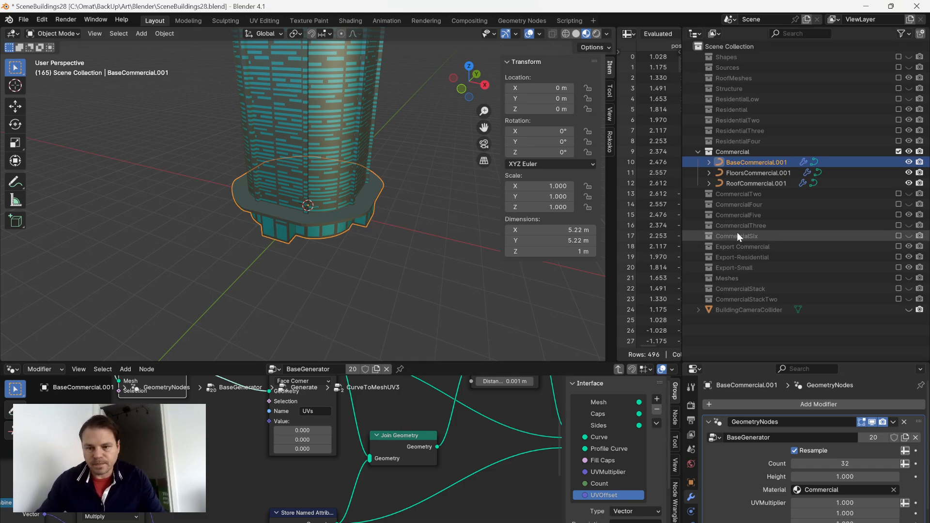
# Review the base's geometry nodes modifier settings and go back up to the Generate node group.
pyautogui.scroll(-3, 800, 437)
pyautogui.scroll(3, 813, 490)
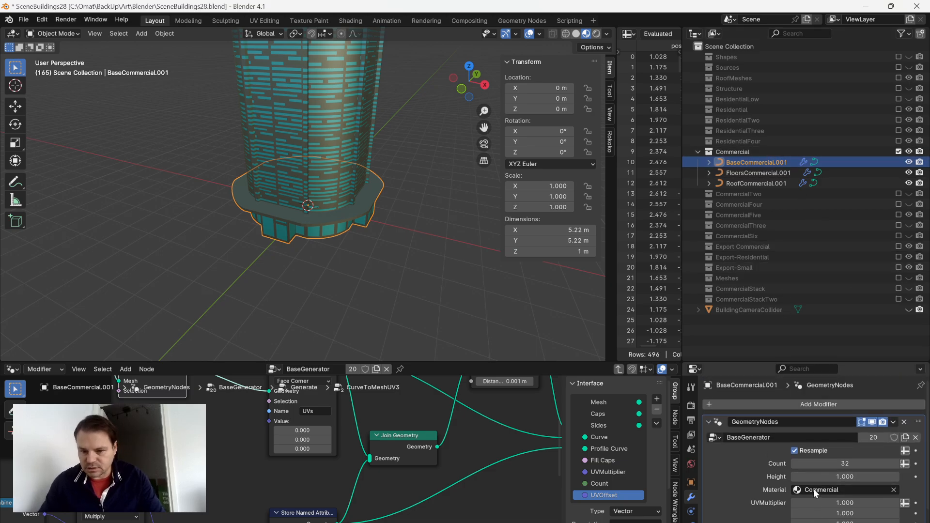
pyautogui.scroll(-3, 813, 489)
pyautogui.scroll(2, 846, 511)
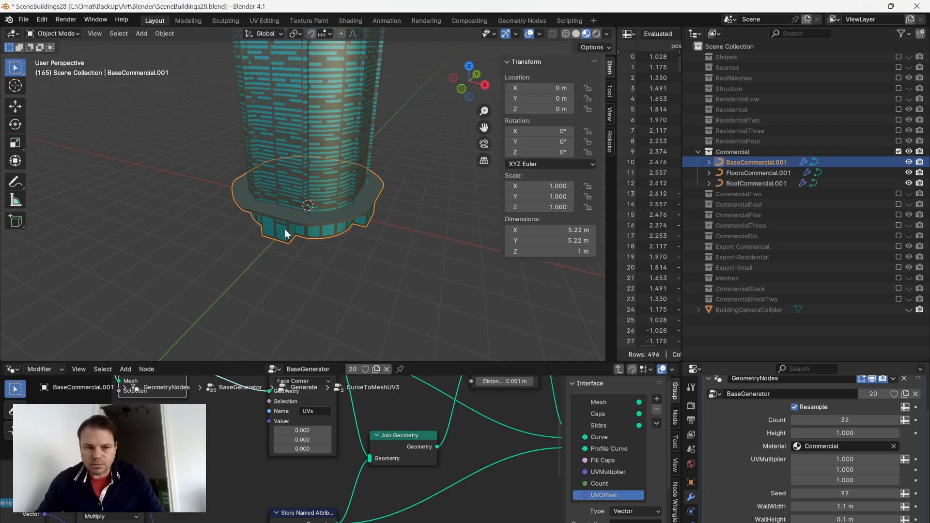
pyautogui.scroll(-1, 339, 480)
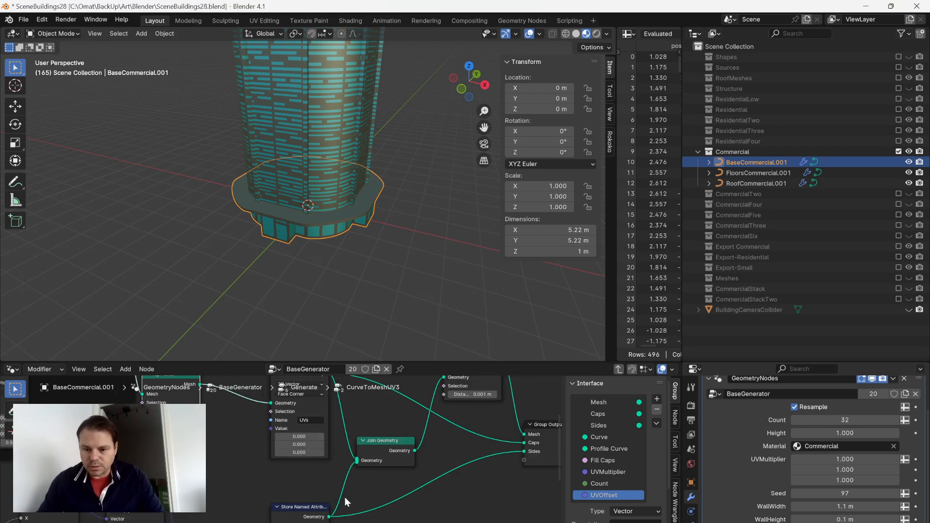
pyautogui.press('Tab')
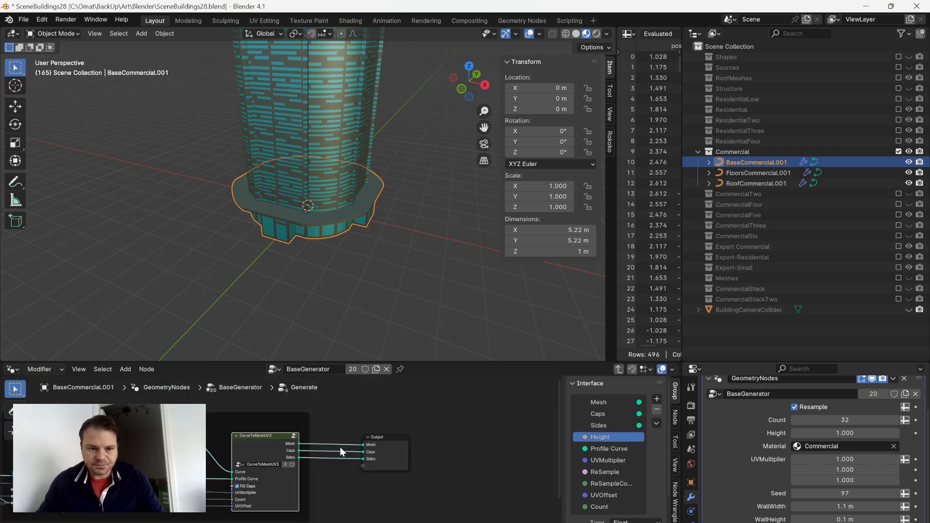
# Examine the tower's base from all around, briefly showing its underlying curve in Edit Mode.
pyautogui.click(387, 260)
pyautogui.click(341, 218)
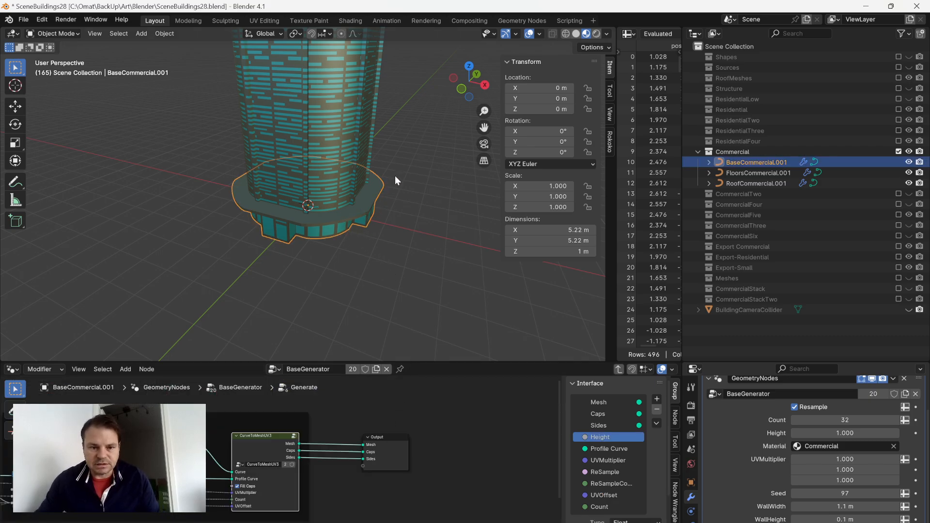
pyautogui.scroll(-1, 371, 229)
pyautogui.moveTo(372, 229); pyautogui.dragTo(354, 245, button='middle')
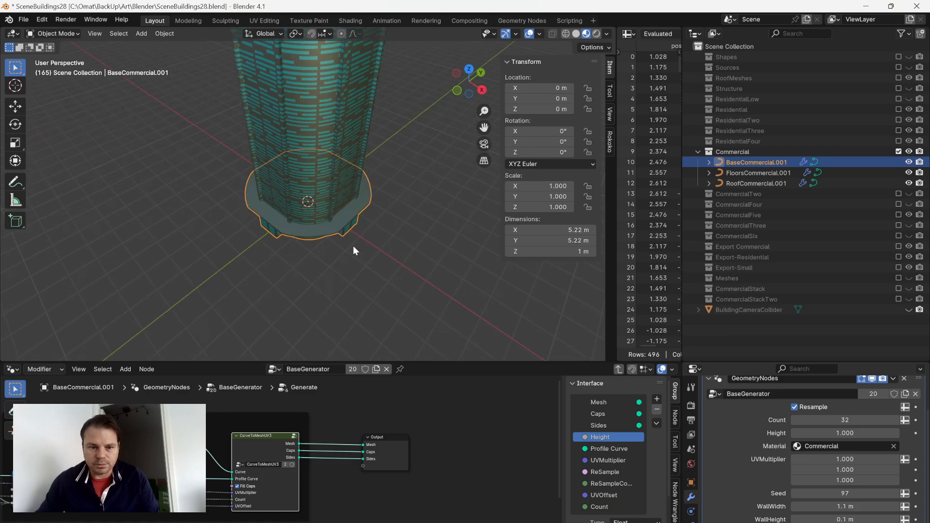
pyautogui.scroll(3, 352, 197)
pyautogui.press('Tab')
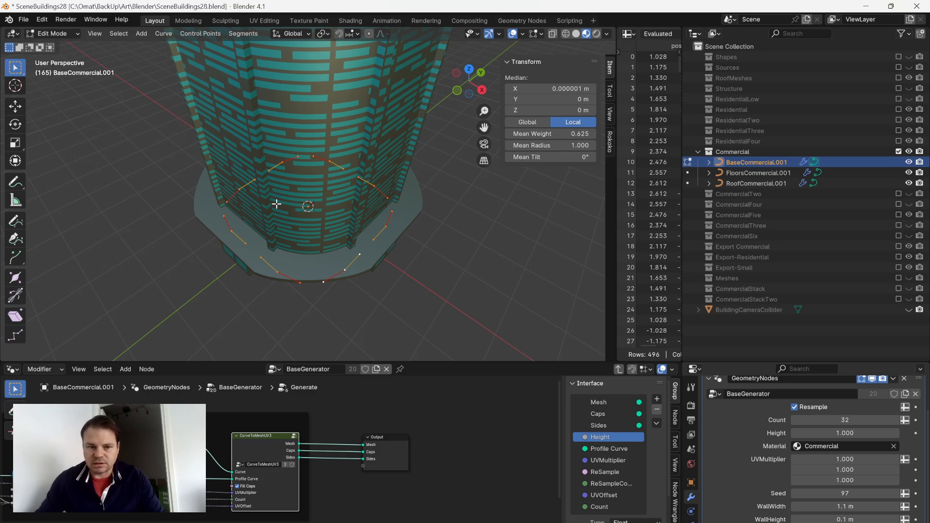
pyautogui.scroll(-3, 271, 214)
pyautogui.press('Tab')
pyautogui.moveTo(278, 221); pyautogui.dragTo(415, 193, button='middle')
pyautogui.scroll(4, 358, 188)
pyautogui.moveTo(357, 188); pyautogui.dragTo(316, 216, button='middle')
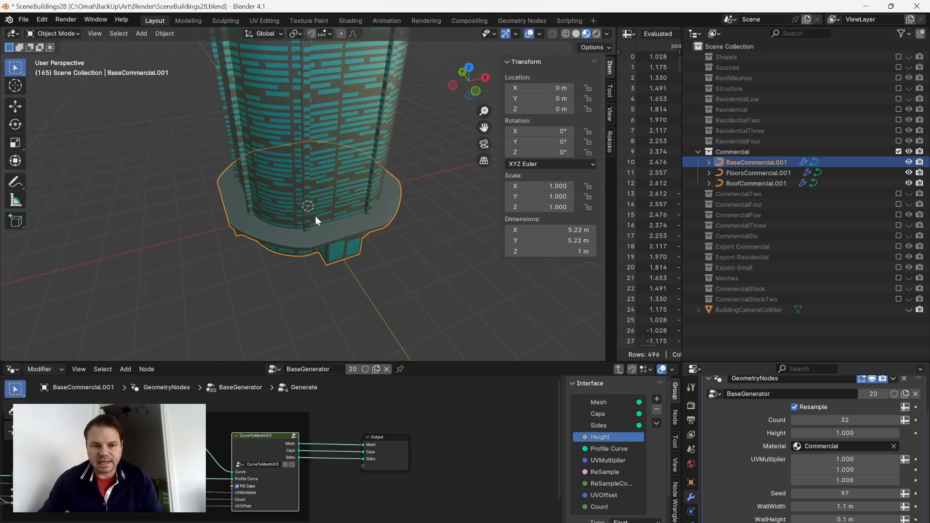
pyautogui.scroll(-2, 336, 225)
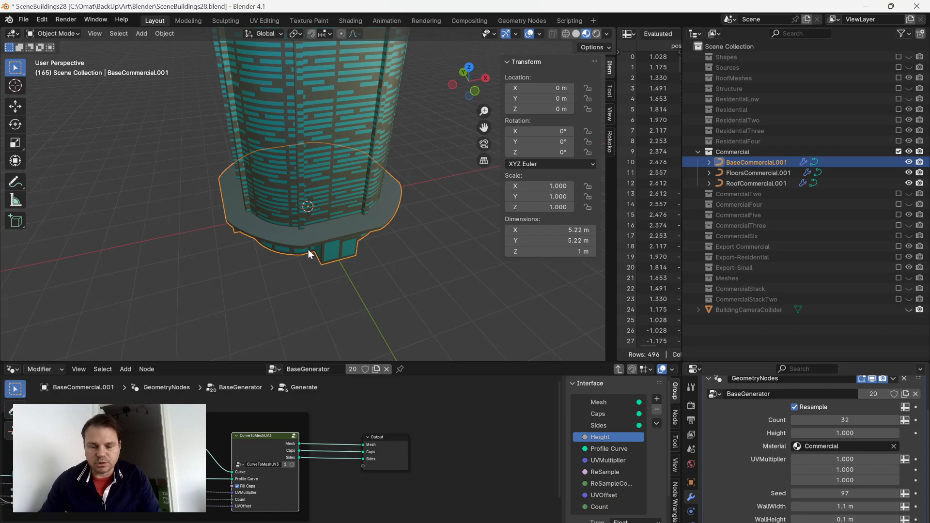
pyautogui.scroll(-5, 341, 243)
pyautogui.scroll(3, 339, 222)
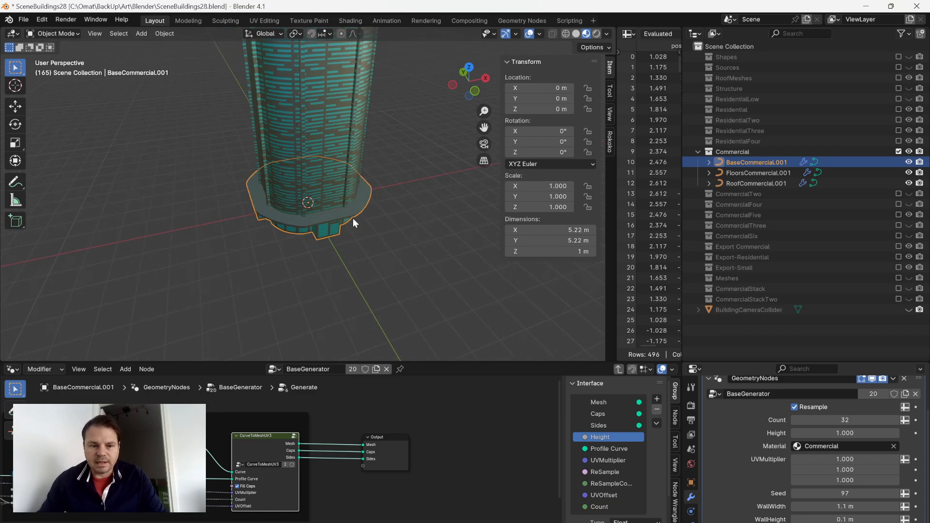
pyautogui.moveTo(352, 223); pyautogui.dragTo(333, 193, button='middle')
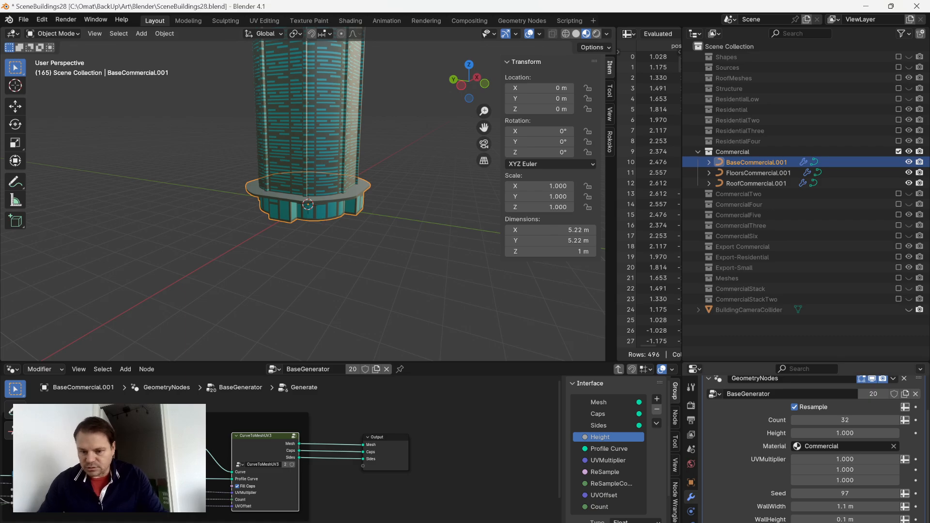
# Switch to Inkscape and inspect each window-pattern tile in the third row of BuildingsScraper.svg.
pyautogui.hotkey('alt', 'Tab')
pyautogui.hotkey('alt', 'Tab')
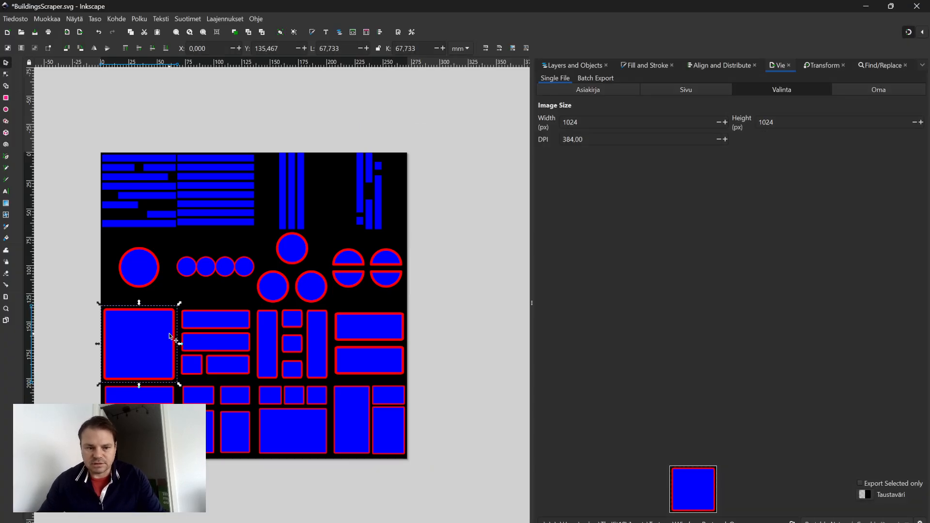
pyautogui.click(212, 357)
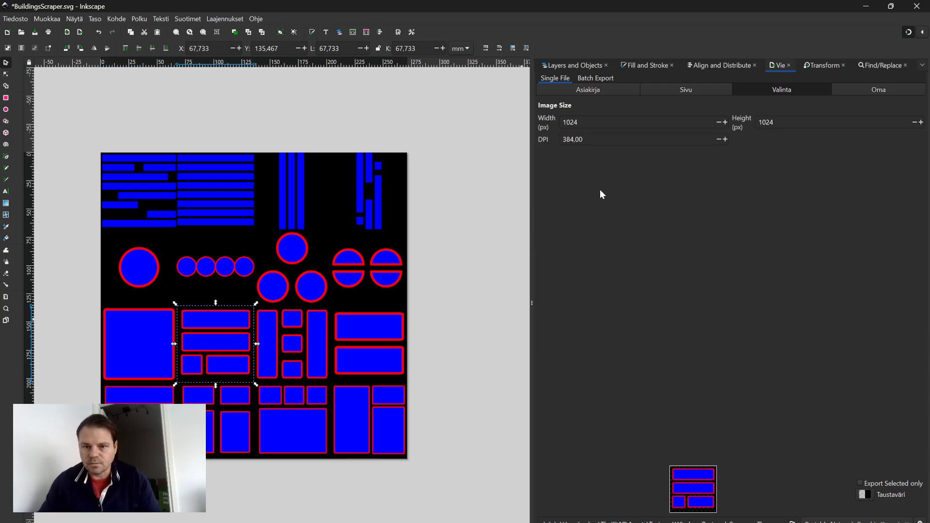
pyautogui.click(336, 125)
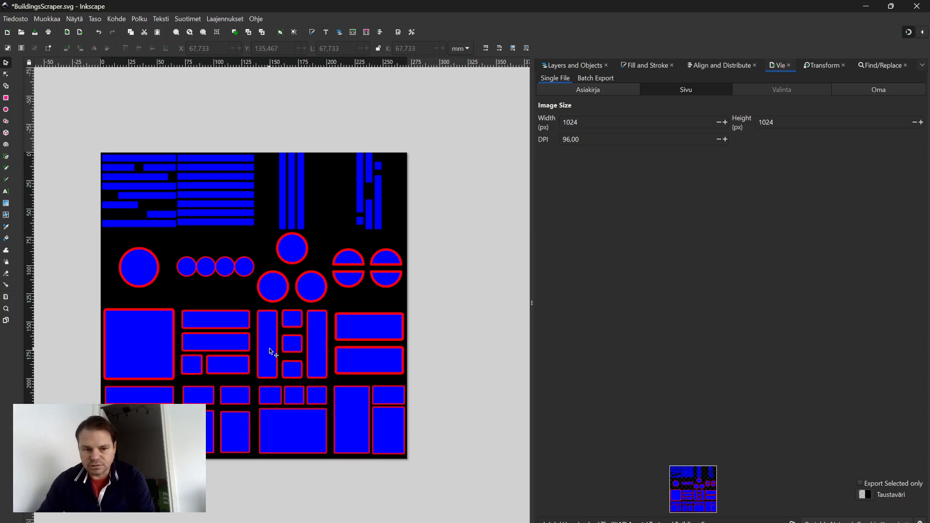
pyautogui.click(155, 349)
pyautogui.click(249, 349)
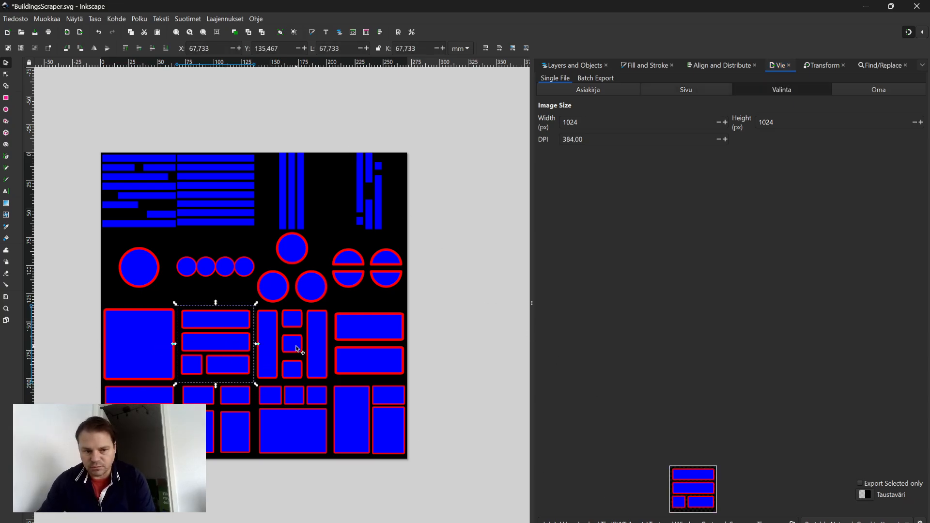
pyautogui.click(296, 348)
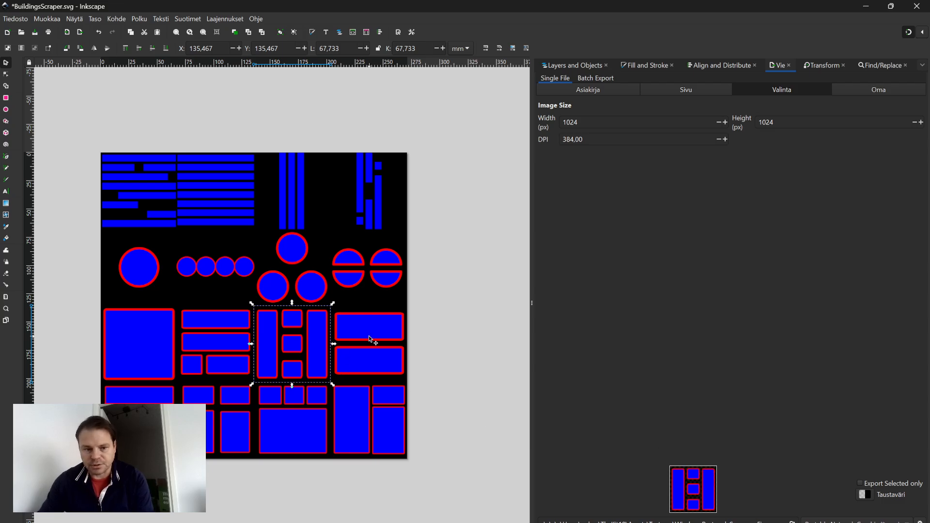
pyautogui.click(370, 339)
# Inspect each window-pattern tile in the bottom row of the texture sheet by selecting them one by one.
pyautogui.click(217, 410)
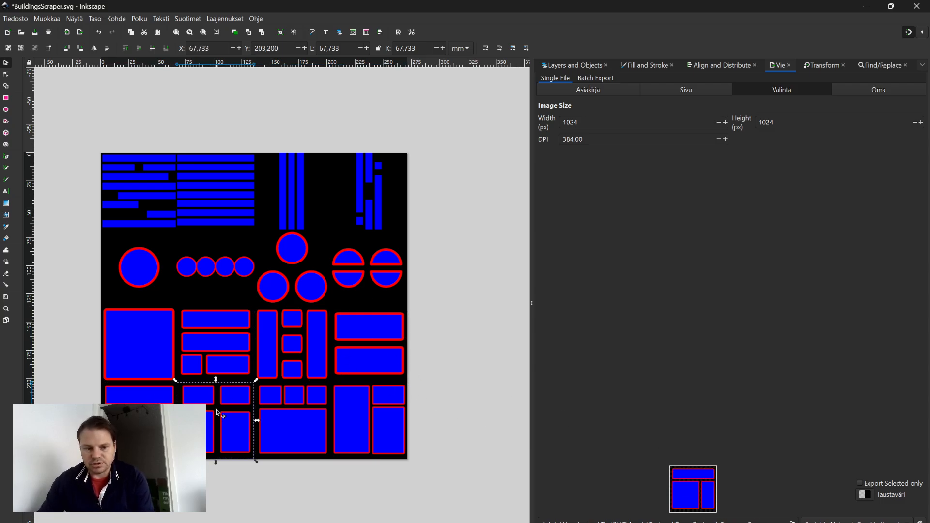
pyautogui.click(272, 418)
pyautogui.click(393, 430)
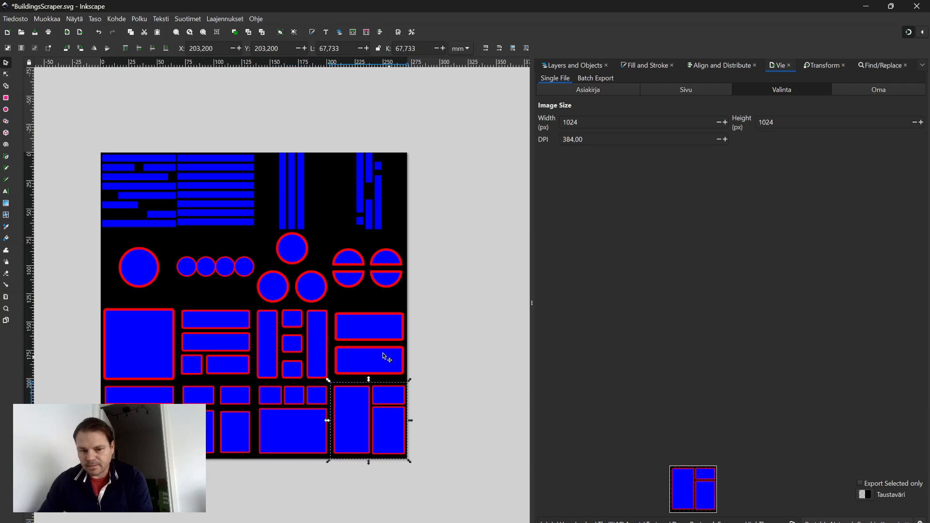
pyautogui.click(294, 418)
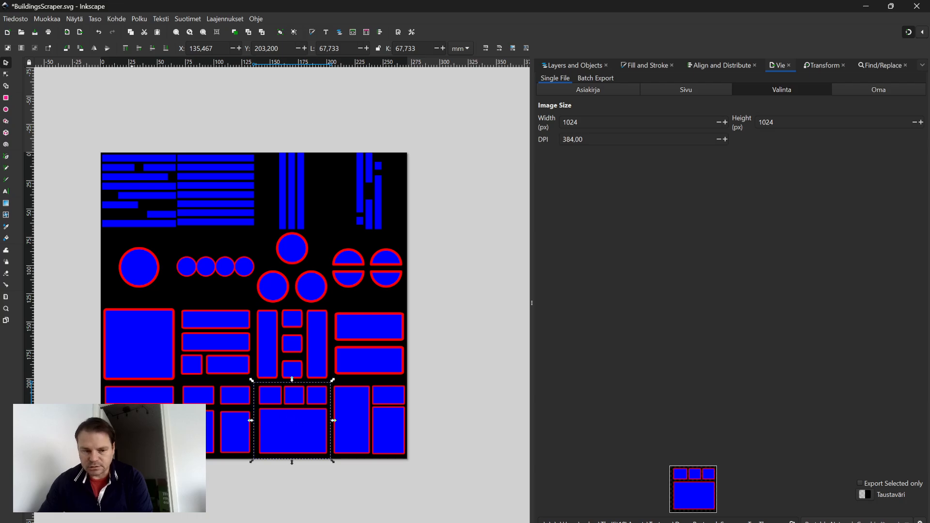
pyautogui.click(131, 423)
pyautogui.click(210, 421)
pyautogui.click(295, 423)
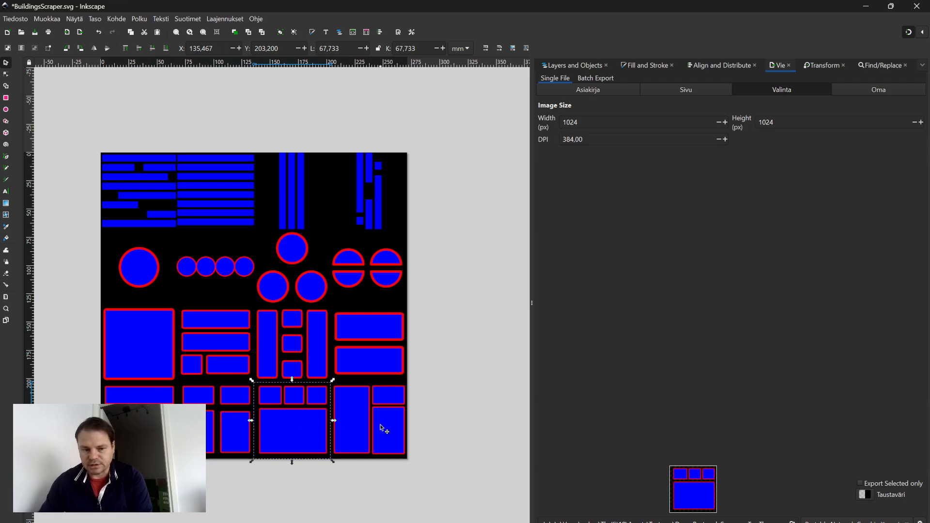
pyautogui.click(385, 429)
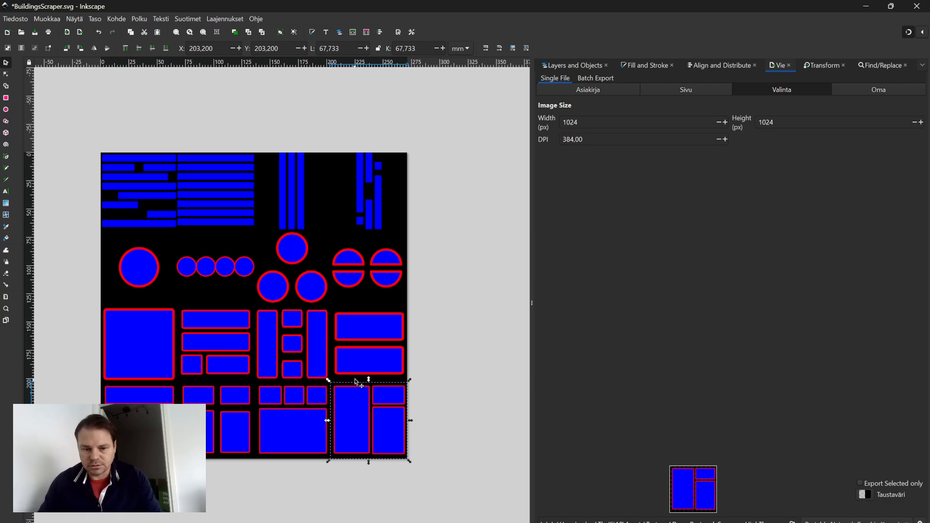
# Switch back to Blender and examine the windows around the tower's base.
pyautogui.hotkey('alt', 'Tab')
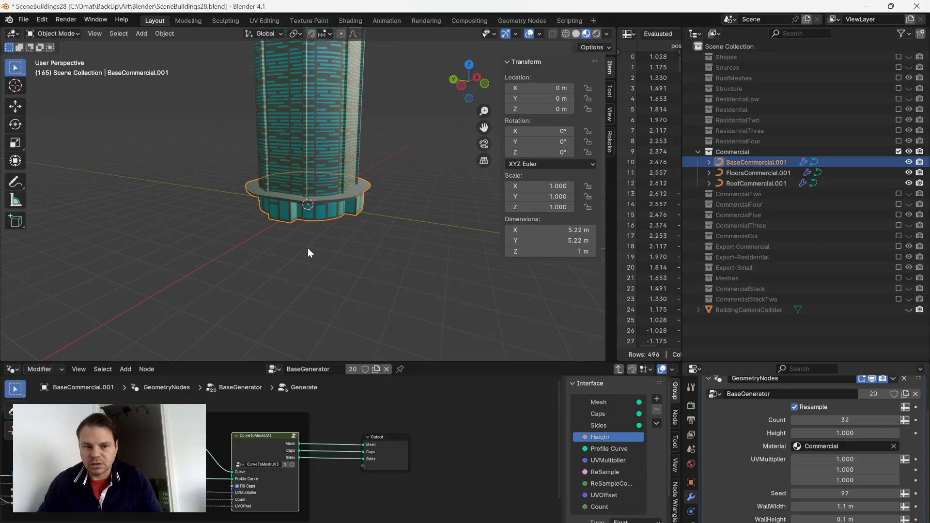
pyautogui.scroll(-2, 290, 197)
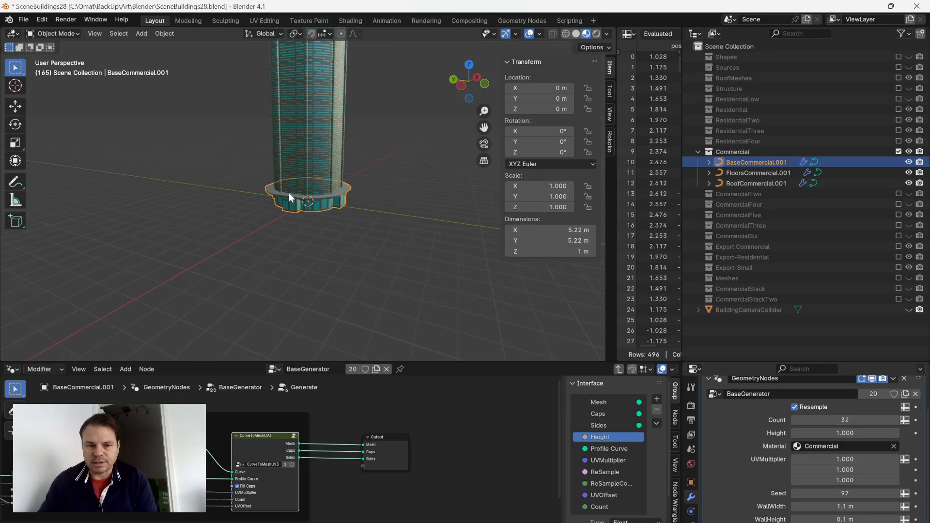
pyautogui.scroll(3, 314, 210)
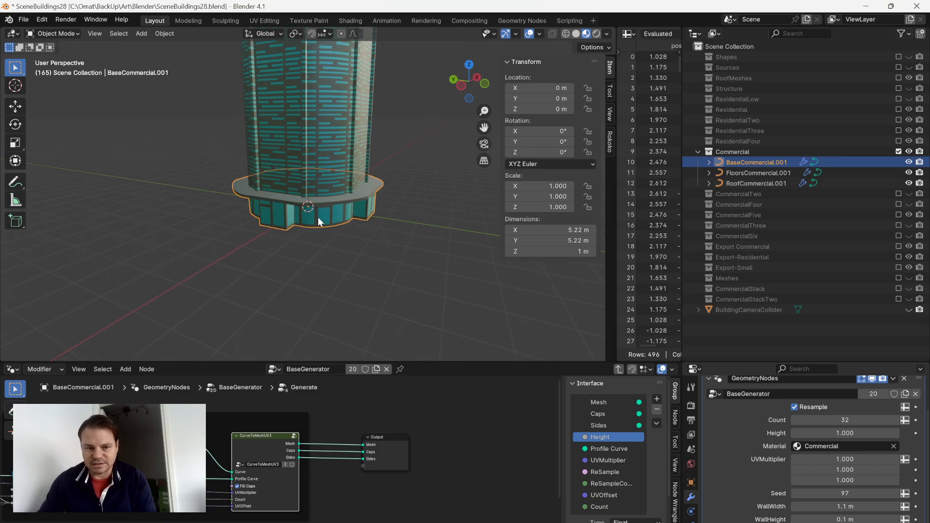
pyautogui.moveTo(346, 225); pyautogui.dragTo(294, 230, button='middle')
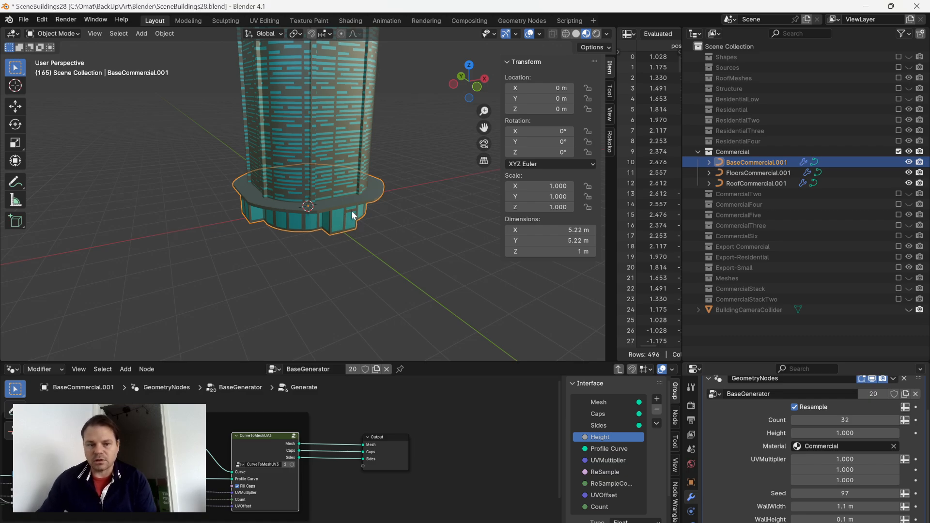
# Select the tower's floors object, FloorsCommercial.001.
pyautogui.scroll(-3, 301, 156)
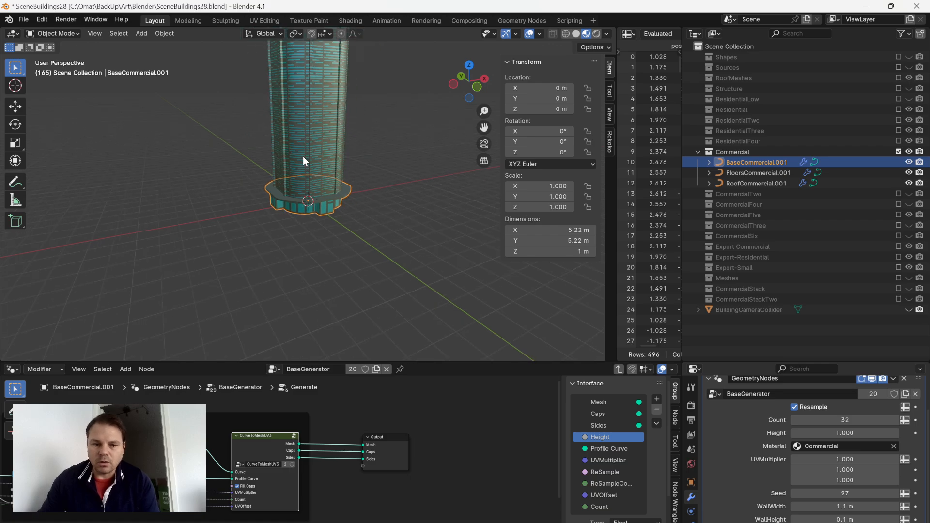
pyautogui.moveTo(297, 134); pyautogui.dragTo(306, 148, button='middle')
pyautogui.click(310, 139)
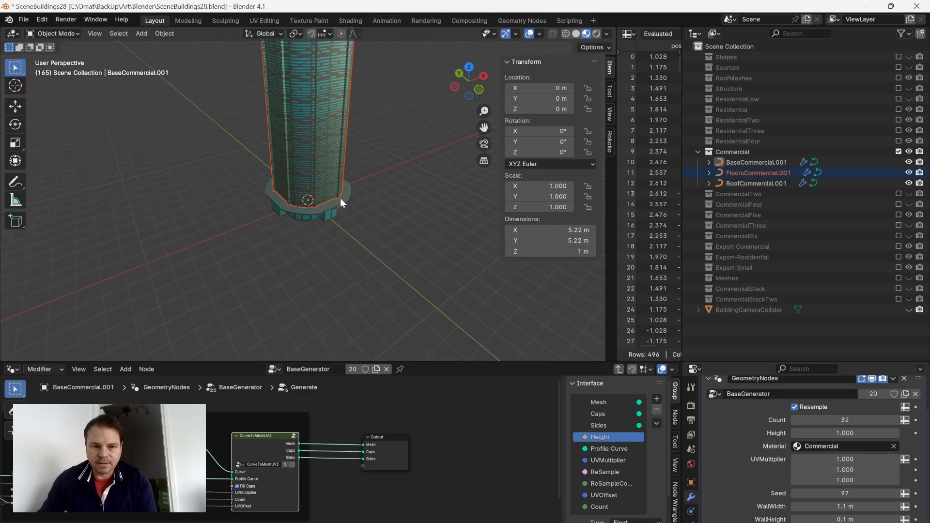
# Make the tower's floors object FloorsCommercial.001 active and bring its FloorGenerator node tree into view.
pyautogui.scroll(2, 302, 121)
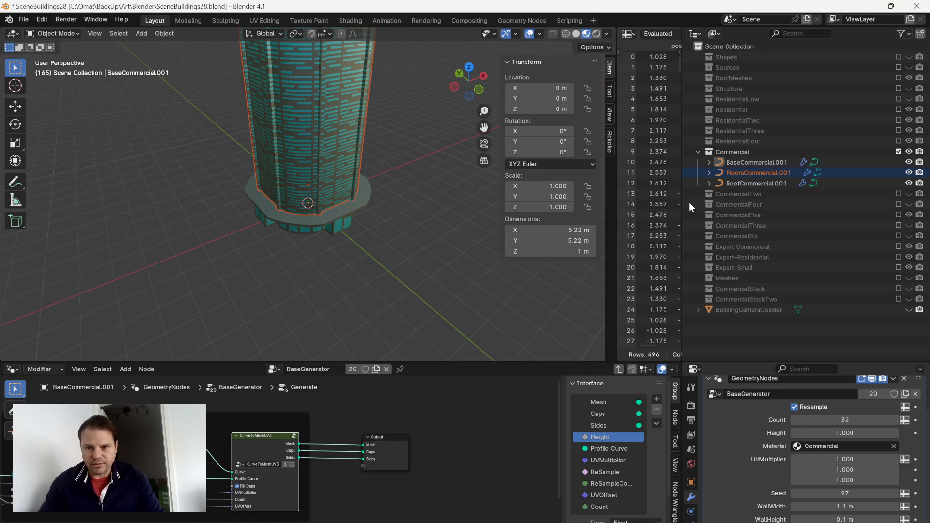
pyautogui.scroll(2, 846, 434)
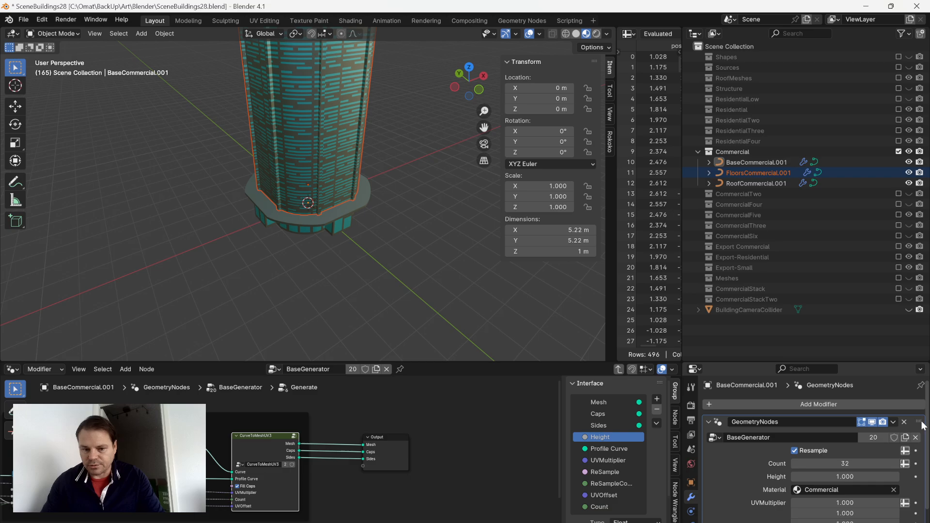
pyautogui.click(357, 186)
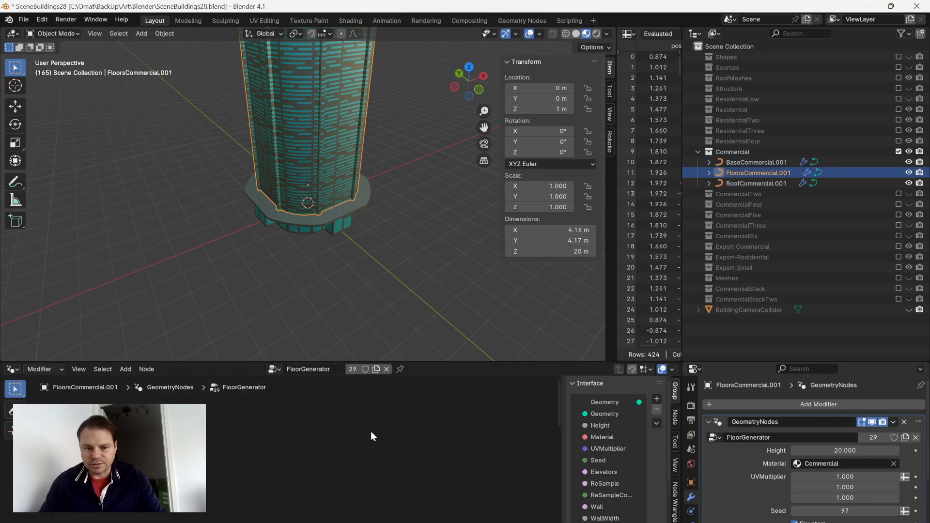
pyautogui.press('Home')
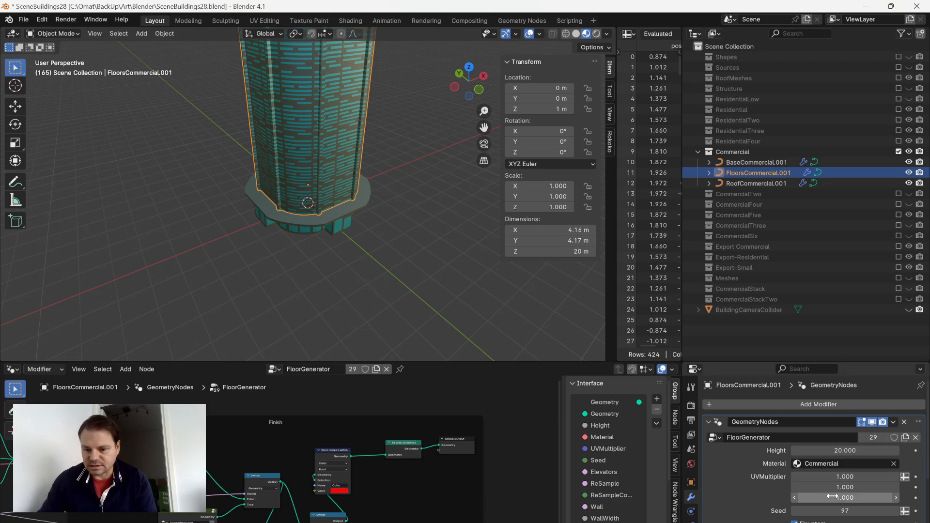
# Turn the Elevators option of the tower's floors off and back on, and examine the columns around the base.
pyautogui.scroll(-1, 807, 495)
pyautogui.click(803, 506)
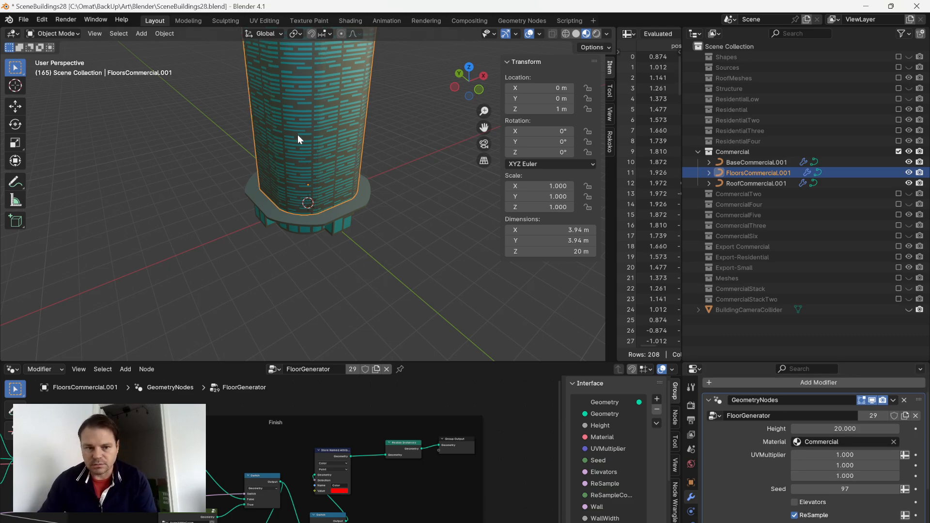
pyautogui.click(795, 503)
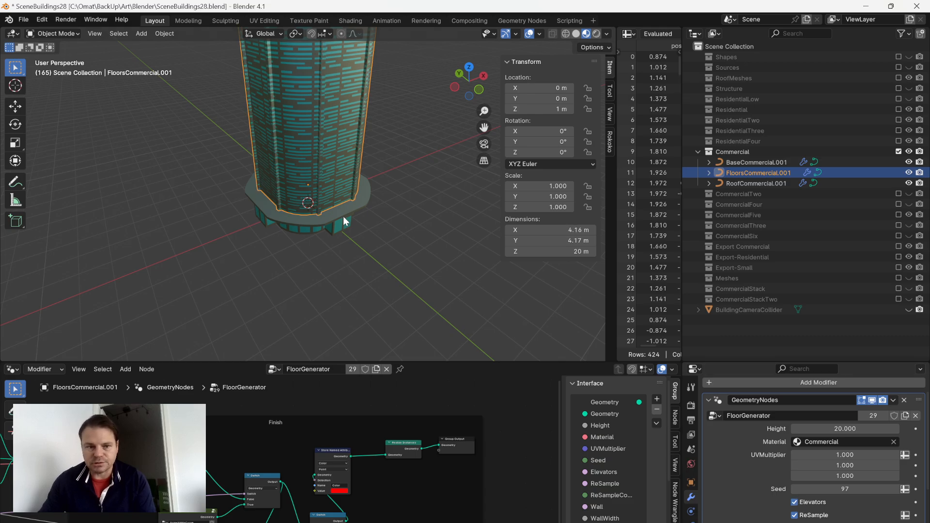
pyautogui.scroll(3, 330, 139)
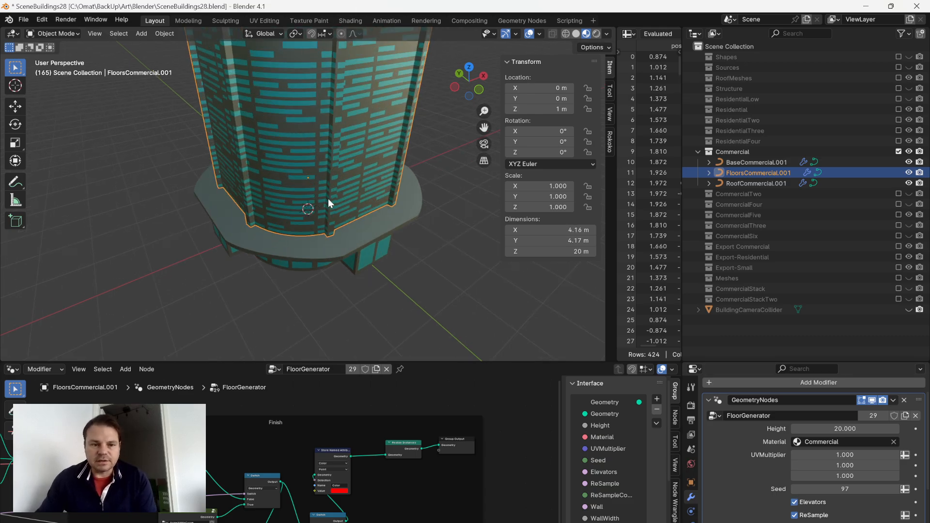
pyautogui.scroll(-5, 327, 191)
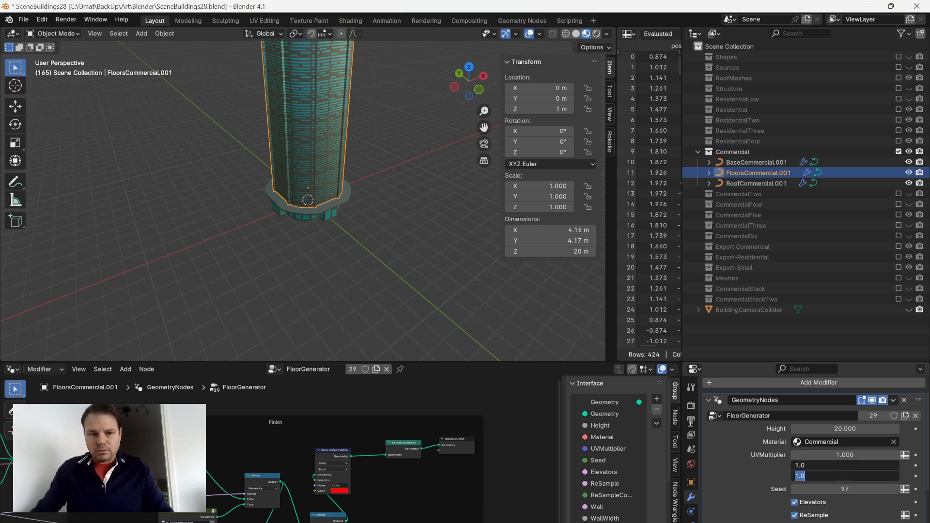
pyautogui.scroll(4, 396, 164)
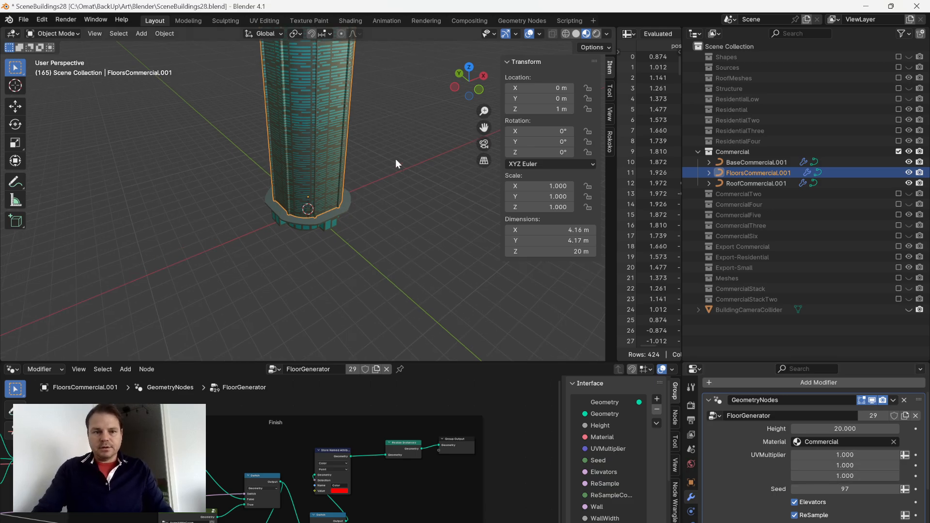
# Select the tower's roof object, RoofCommercial.001.
pyautogui.scroll(-5, 396, 164)
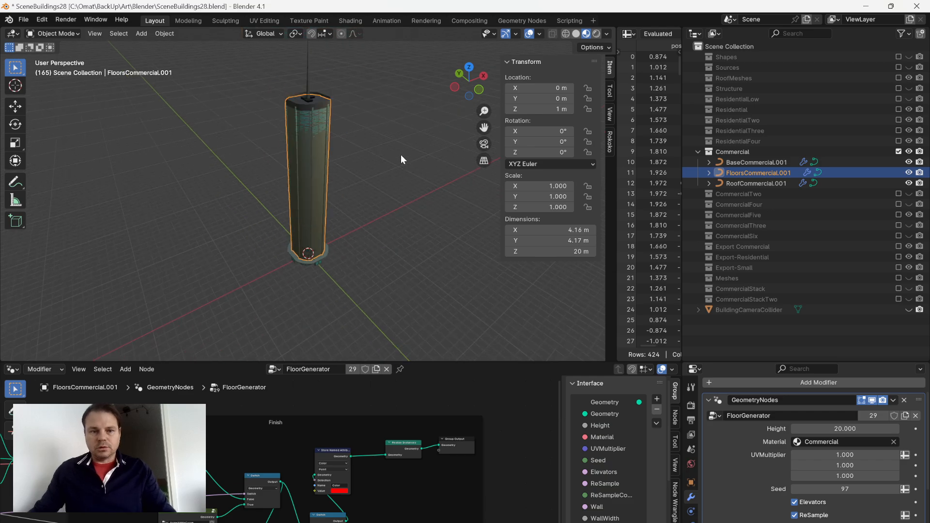
pyautogui.click(371, 136)
pyautogui.scroll(2, 366, 120)
pyautogui.scroll(-2, 366, 121)
pyautogui.click(319, 101)
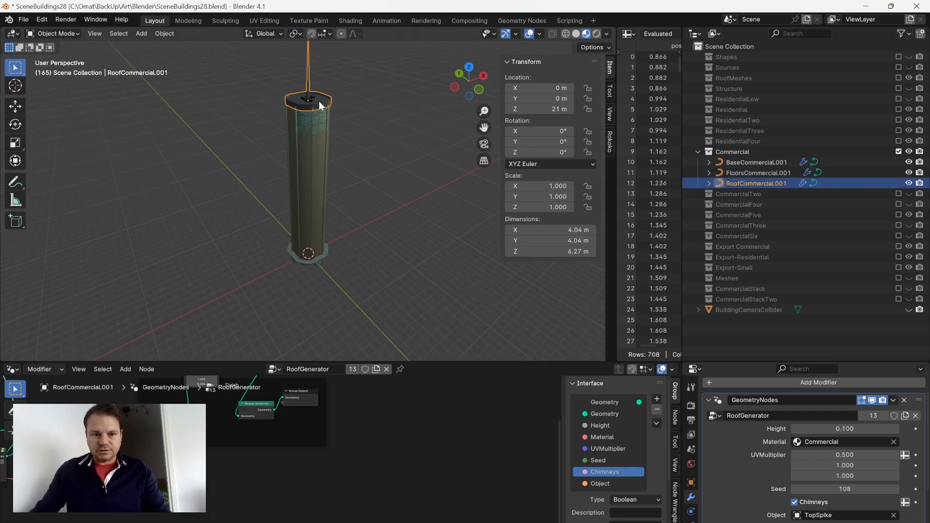
# Examine the tower roof's raised rim, rooftop blocks and spike, along with the floors and roof objects in the Commercial collection.
pyautogui.scroll(2, 341, 85)
pyautogui.keyDown('shift'); pyautogui.scroll(8, 347, 82); pyautogui.keyUp('shift')
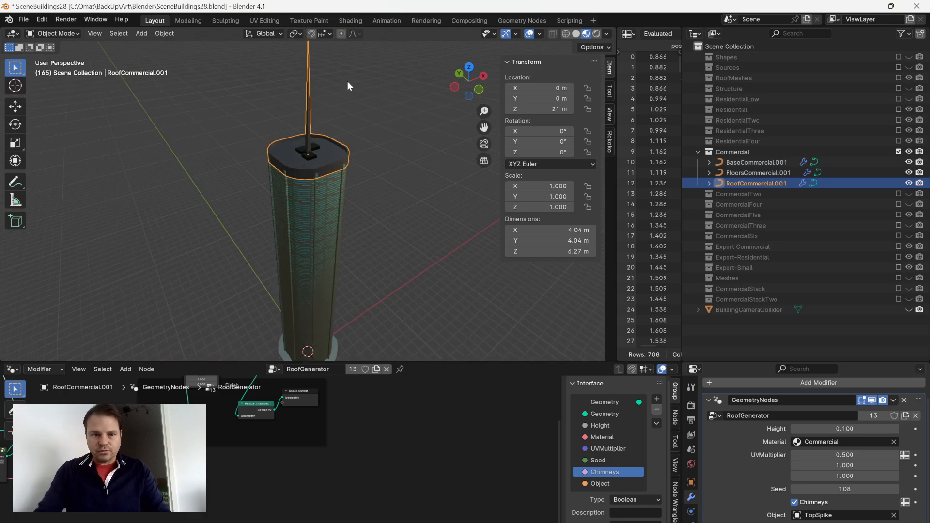
pyautogui.scroll(3, 369, 149)
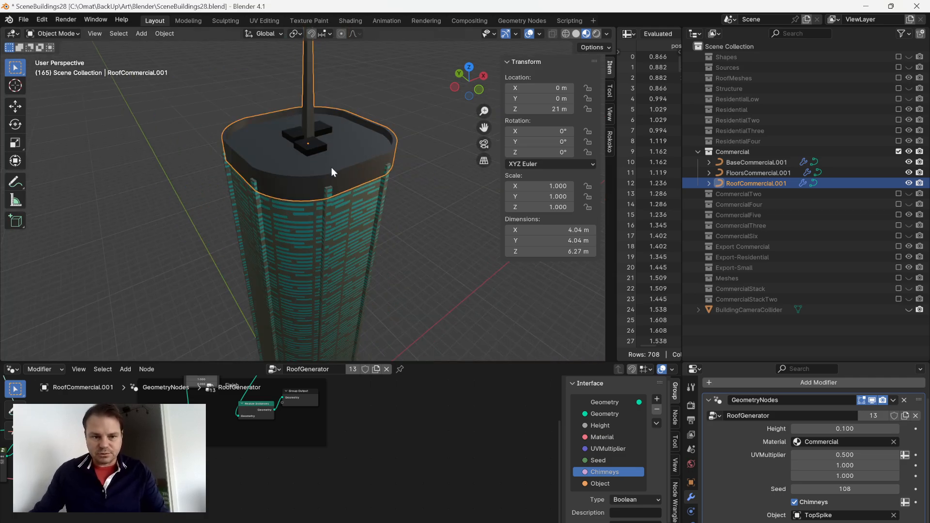
pyautogui.scroll(4, 302, 129)
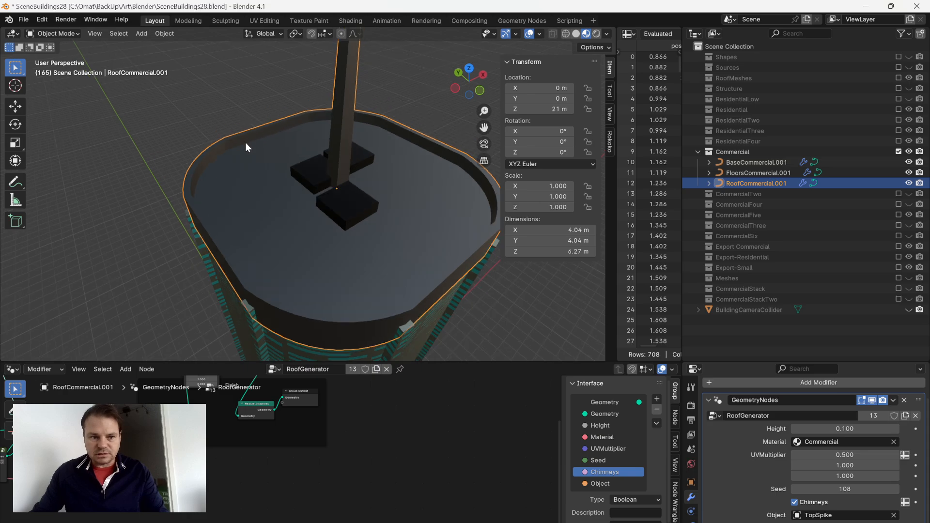
pyautogui.scroll(-2, 376, 271)
pyautogui.scroll(-5, 344, 184)
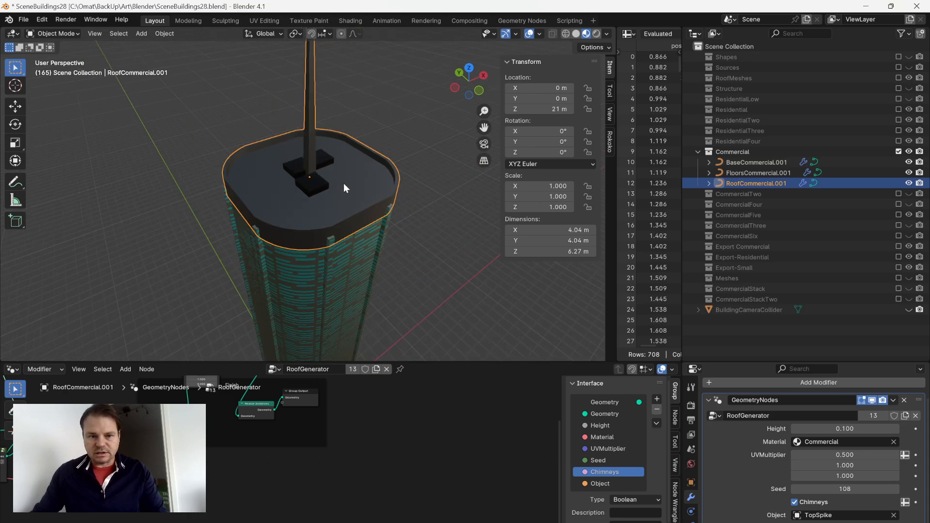
pyautogui.click(349, 141)
pyautogui.click(311, 141)
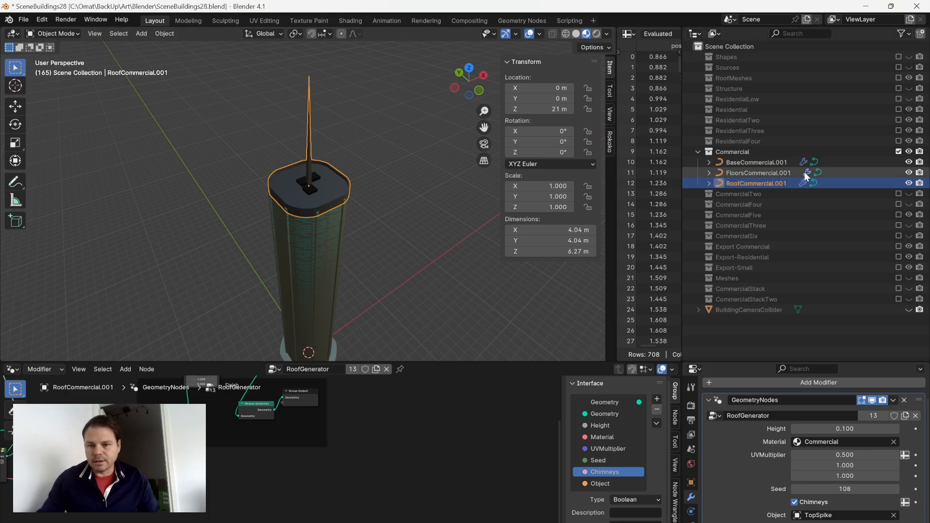
pyautogui.click(760, 170)
pyautogui.click(764, 182)
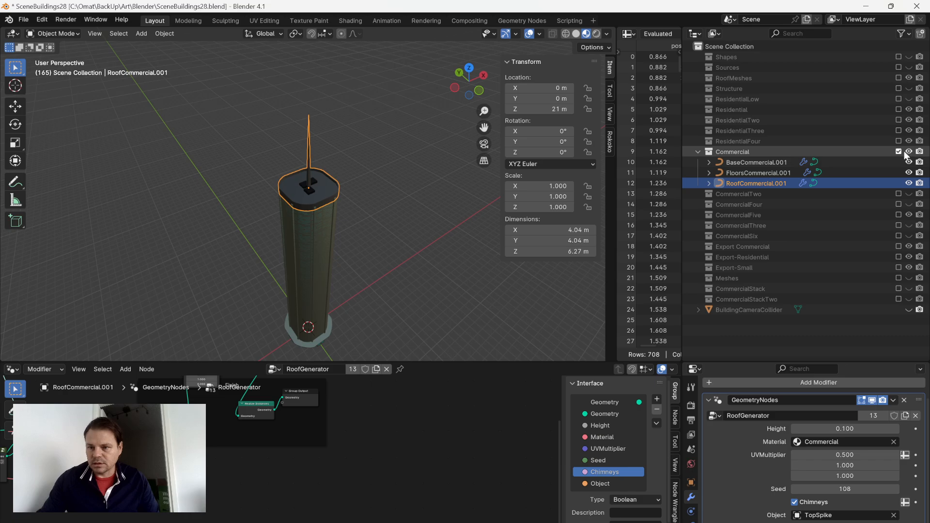
# Exclude the Commercial collection from the view layer and enable the Export Commercial collection.
pyautogui.click(899, 152)
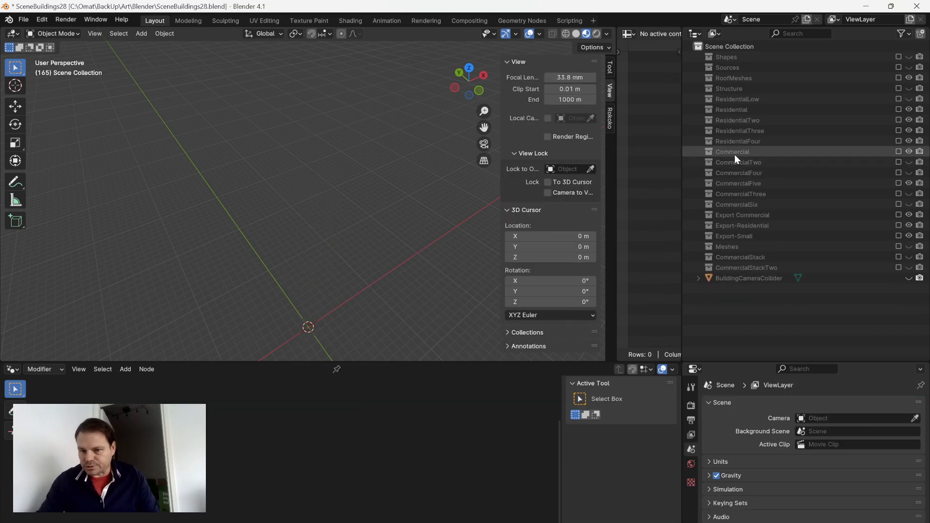
pyautogui.click(899, 214)
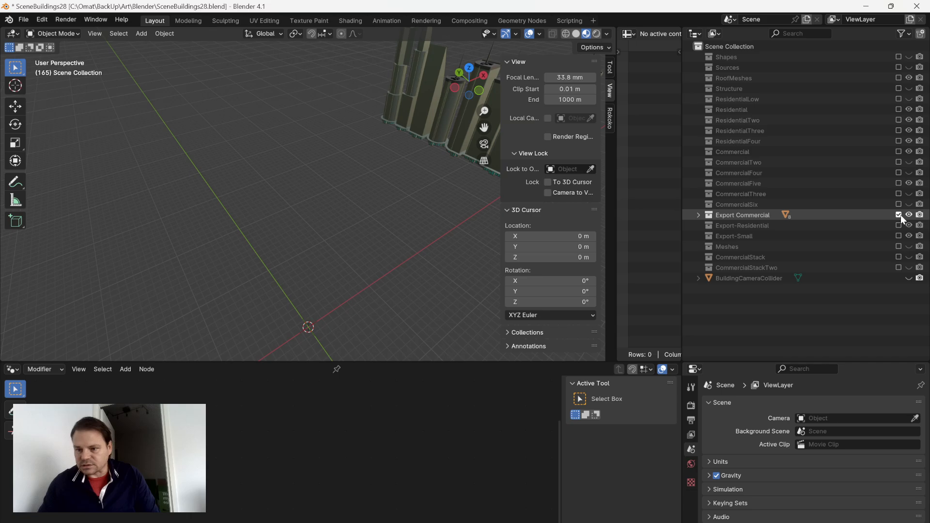
pyautogui.scroll(-3, 468, 200)
# Inspect the LinkCollection modifiers of BuildingCommercialHighThree and BuildingCommercialHigh, and frame the latter tower.
pyautogui.click(437, 140)
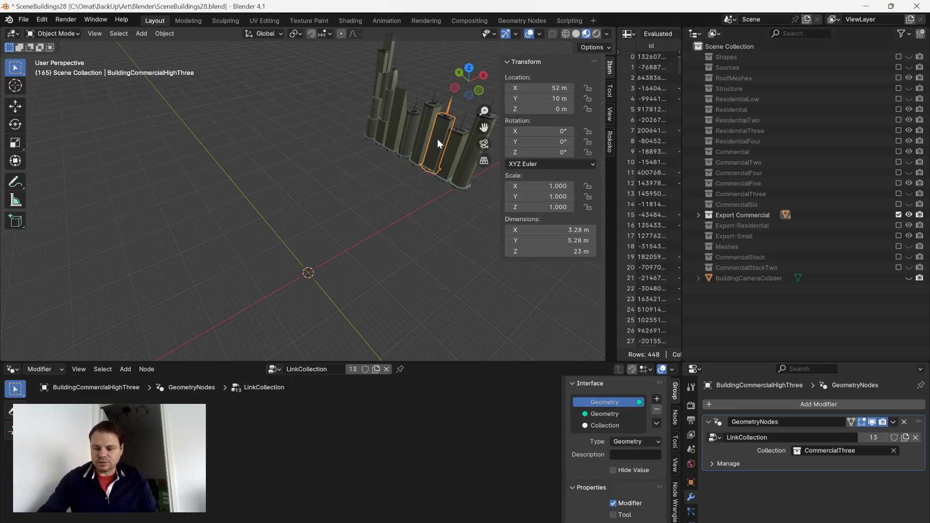
pyautogui.scroll(4, 438, 139)
pyautogui.moveTo(434, 164); pyautogui.dragTo(387, 196, button='middle')
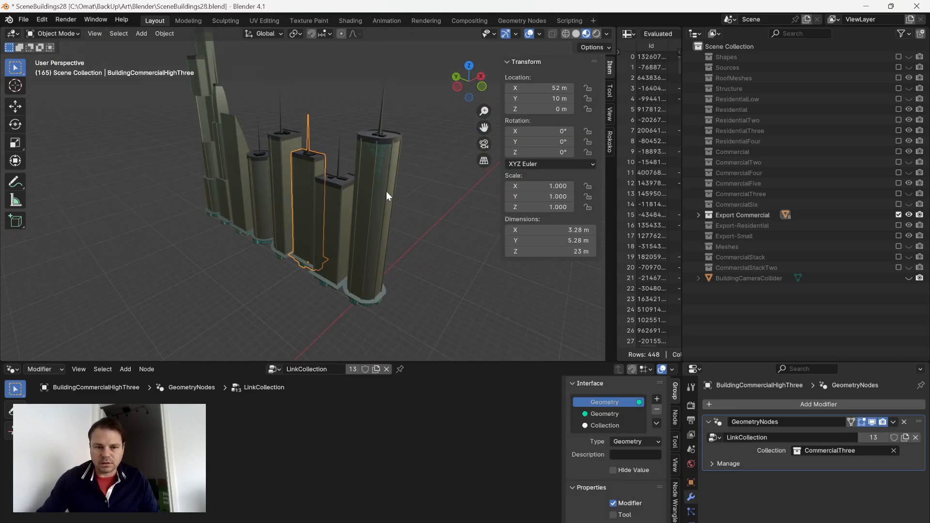
pyautogui.click(387, 196)
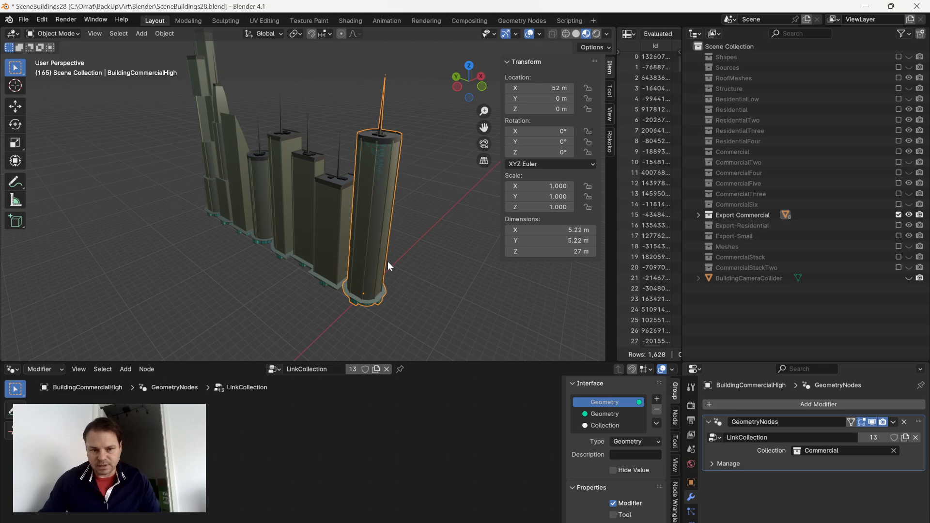
pyautogui.press('KP_Decimal')
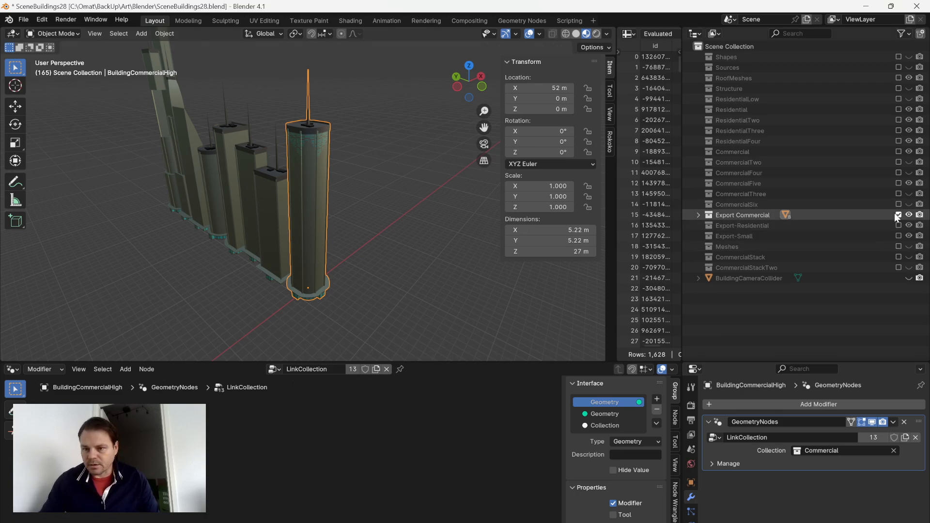
pyautogui.moveTo(241, 173); pyautogui.dragTo(190, 198, button='middle')
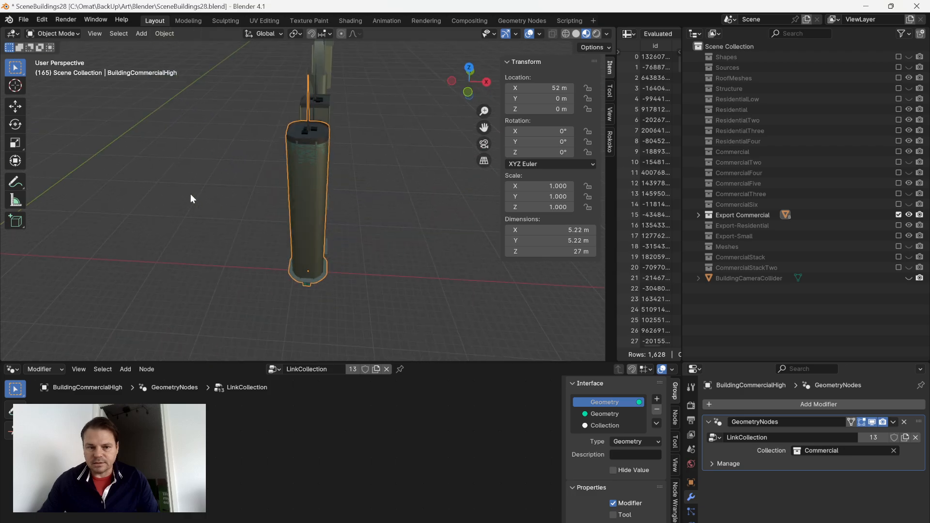
# Exclude the Export Commercial collection, enable Residential instead, and select and frame its roof object RoofDenseResidential.001.
pyautogui.click(899, 214)
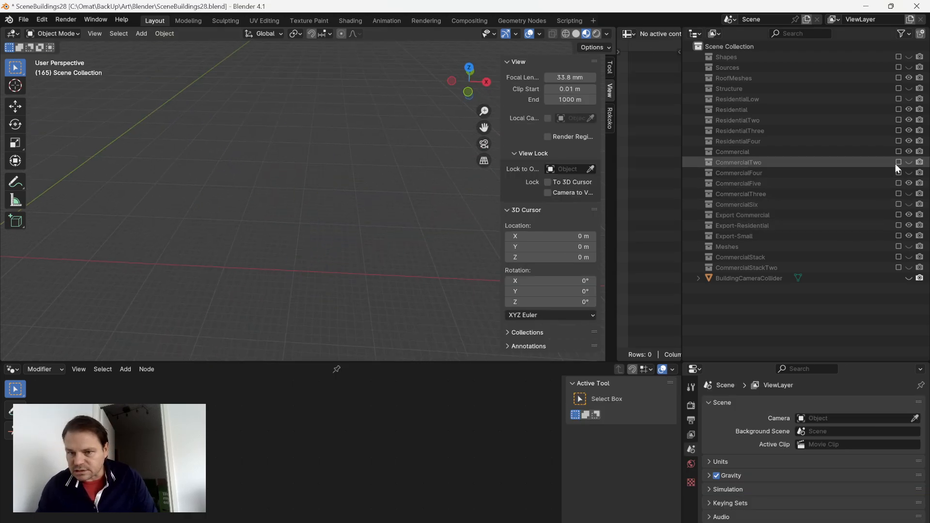
pyautogui.click(898, 110)
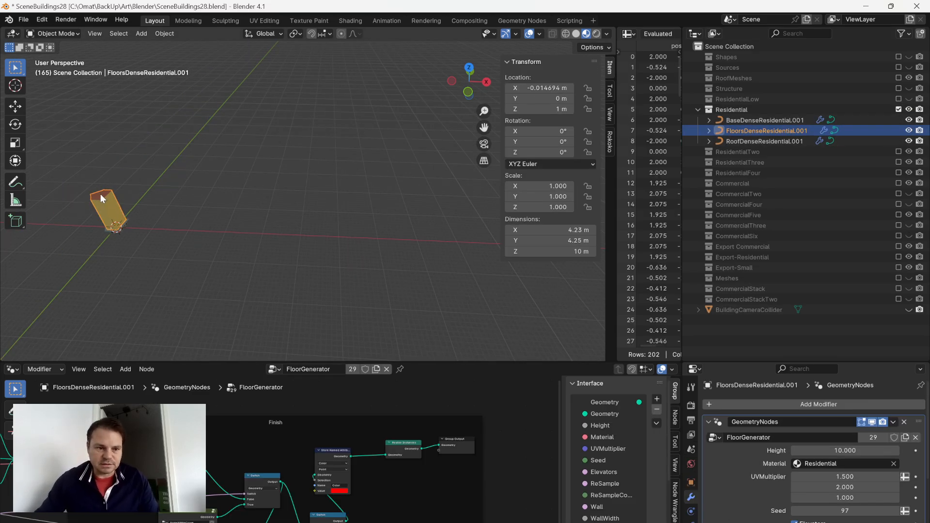
pyautogui.click(101, 194)
pyautogui.press('KP_Decimal')
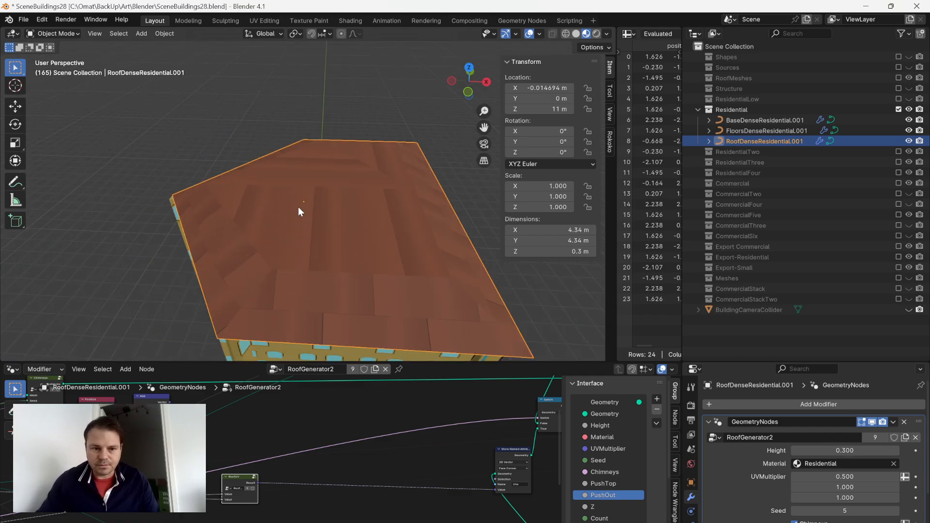
pyautogui.moveTo(298, 207); pyautogui.dragTo(317, 195, button='middle')
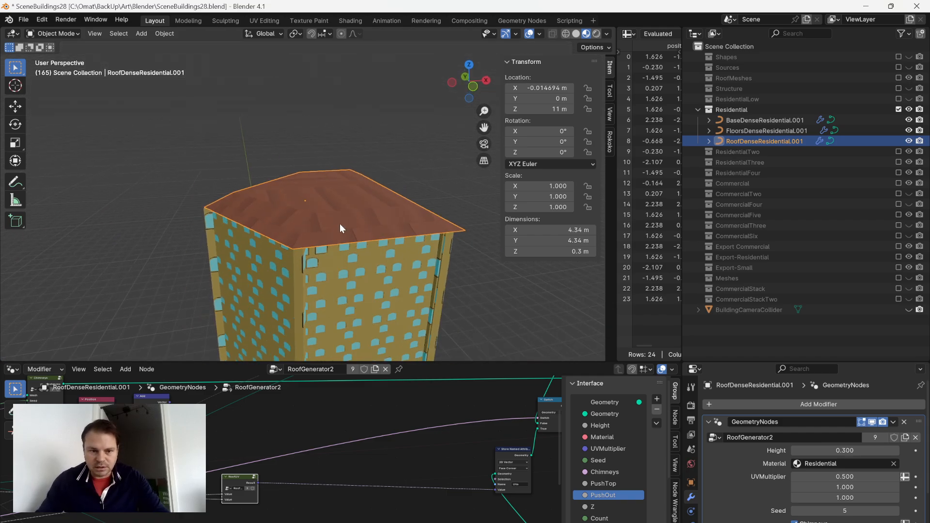
# Enter Edit Mode on the residential roof and examine how its curve outline relates to the roof shape from several angles.
pyautogui.press('Tab')
pyautogui.moveTo(276, 224); pyautogui.dragTo(239, 214, button='middle')
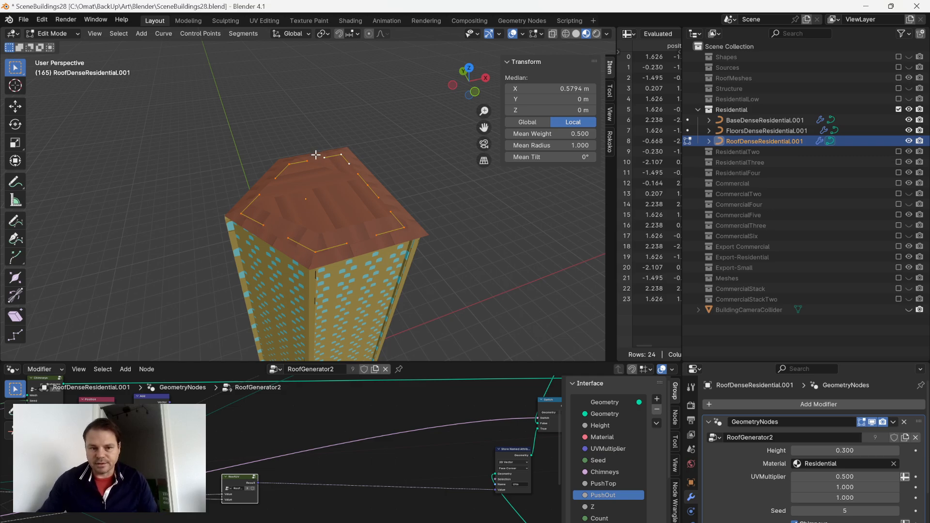
pyautogui.moveTo(318, 223); pyautogui.dragTo(394, 260, button='middle')
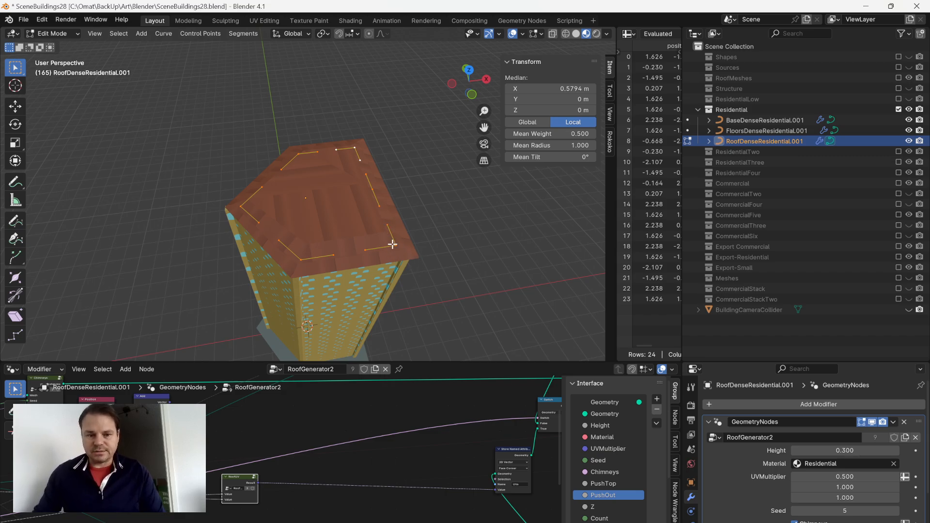
pyautogui.moveTo(392, 244); pyautogui.dragTo(394, 255, button='middle')
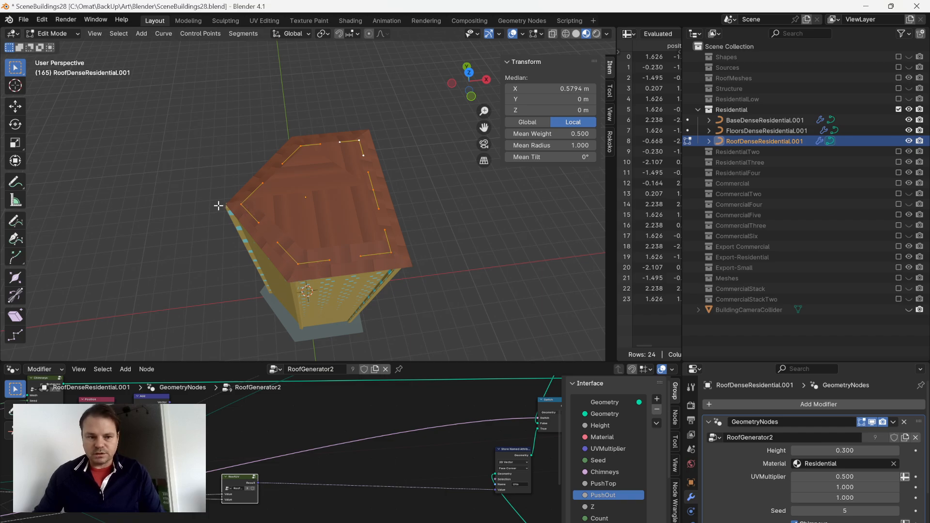
pyautogui.moveTo(373, 167); pyautogui.dragTo(448, 307, button='middle')
pyautogui.scroll(-1, 420, 263)
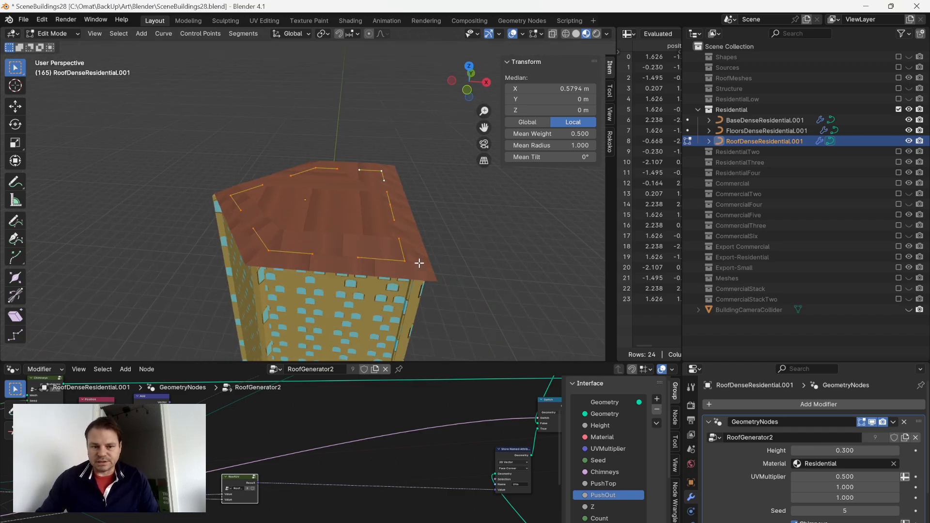
pyautogui.moveTo(383, 225); pyautogui.dragTo(309, 203, button='middle')
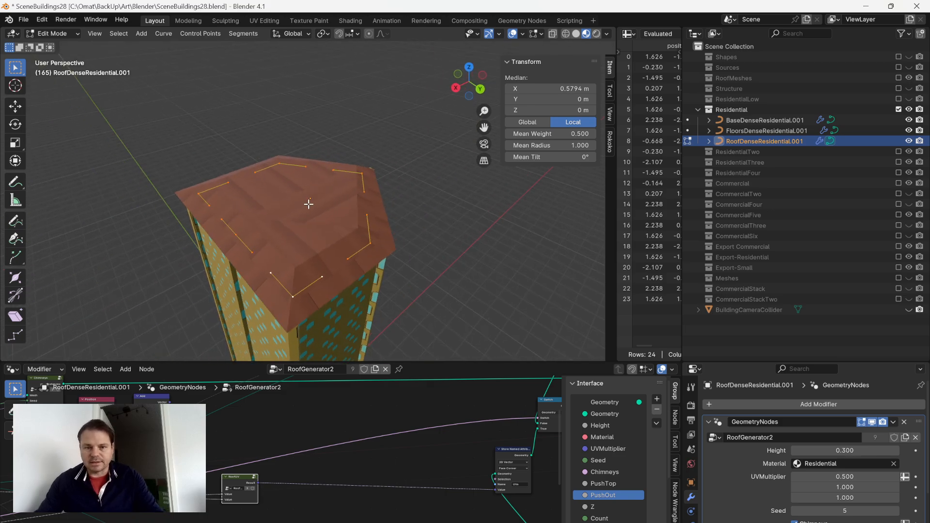
# Exclude the Residential collection, enable ResidentialTwo, and view that building's roof from above.
pyautogui.click(899, 110)
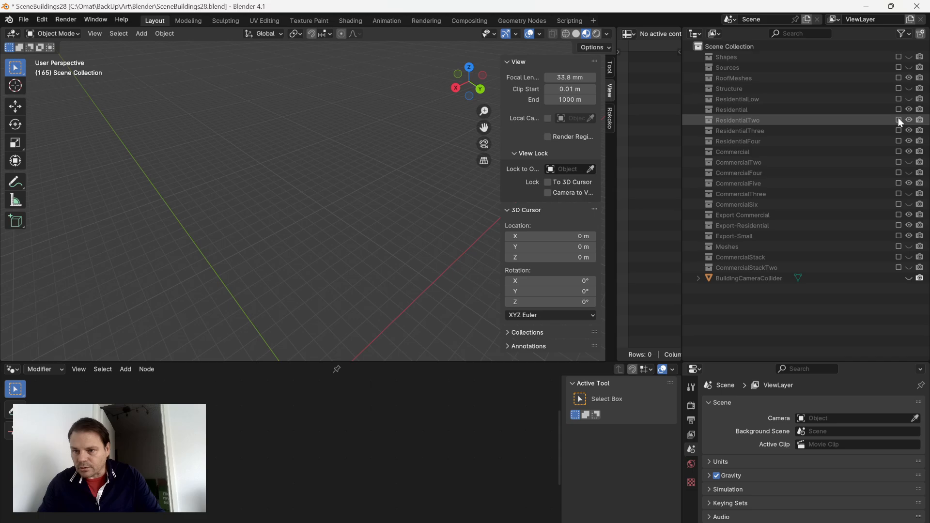
pyautogui.click(899, 120)
pyautogui.moveTo(436, 145); pyautogui.dragTo(303, 187, button='middle')
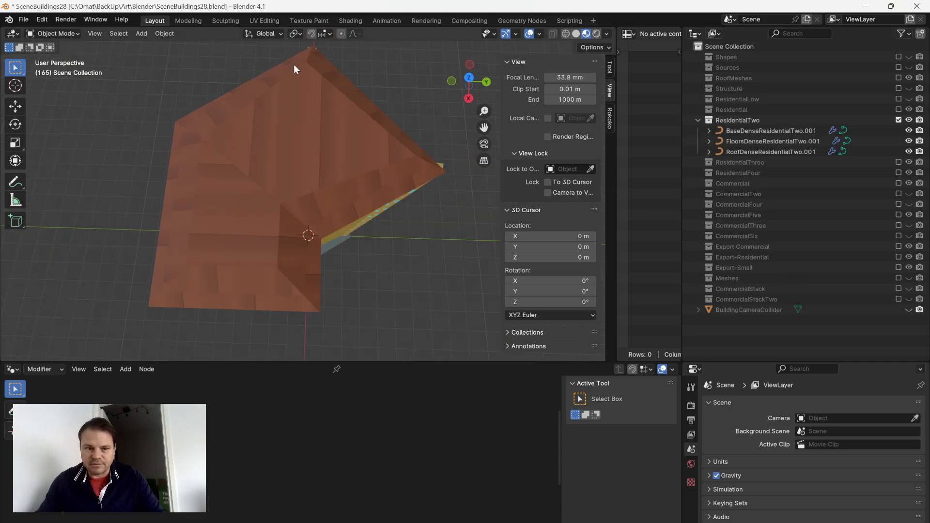
# Select the RoofDenseResidentialTwo.001 roof and examine how its tiled slopes follow the irregular outline from above and several sides.
pyautogui.click(469, 78)
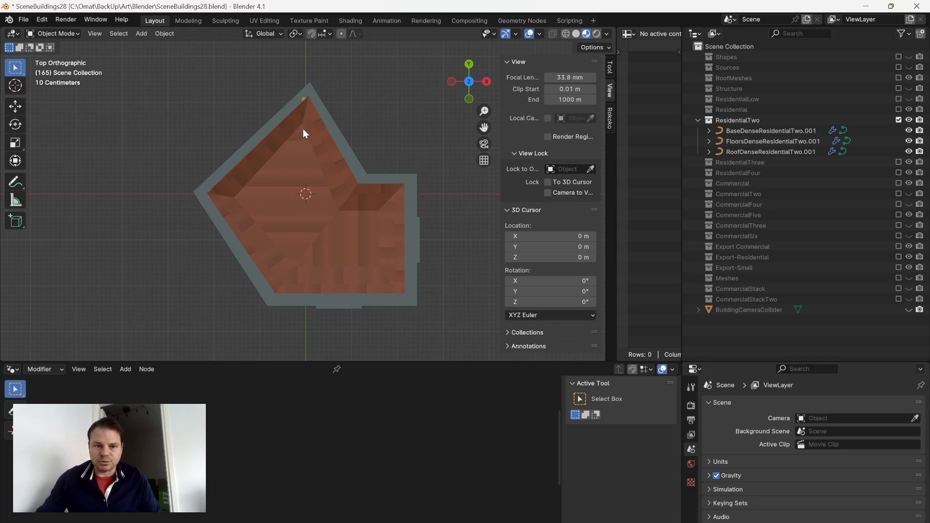
pyautogui.moveTo(350, 252); pyautogui.dragTo(330, 184, button='middle')
pyautogui.click(316, 180)
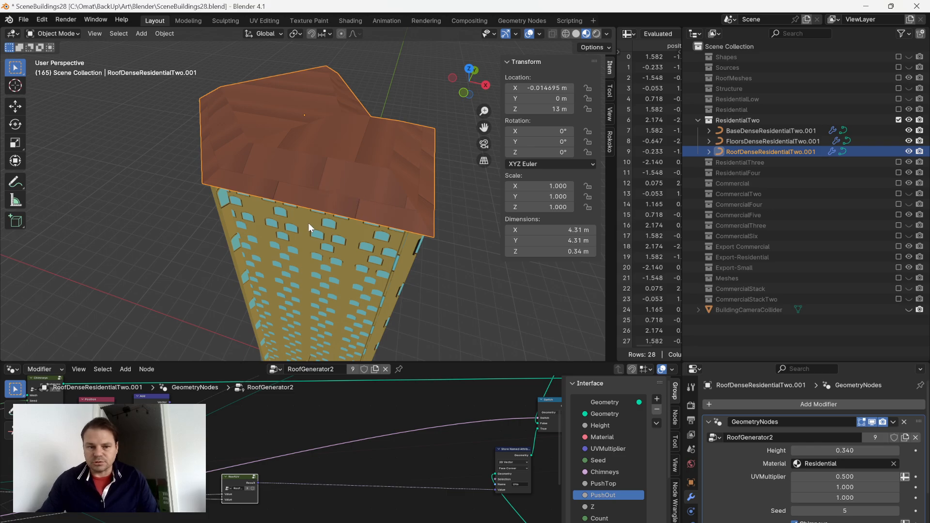
pyautogui.moveTo(443, 159); pyautogui.dragTo(362, 156, button='middle')
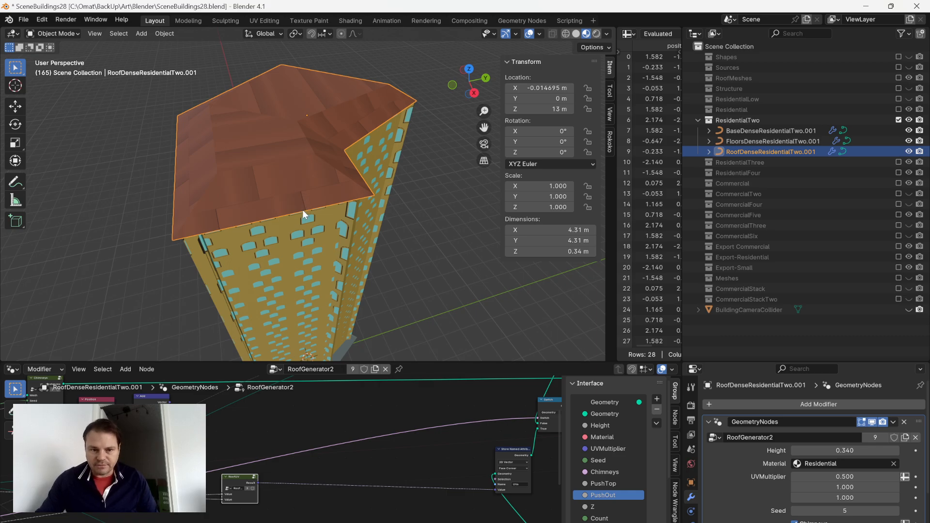
pyautogui.moveTo(303, 211); pyautogui.dragTo(299, 182, button='middle')
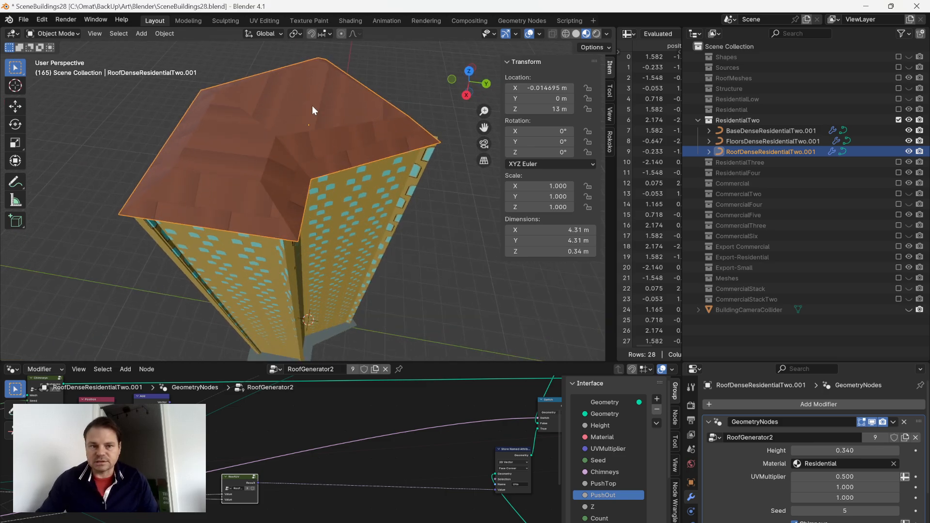
pyautogui.moveTo(297, 129); pyautogui.dragTo(296, 100, button='middle')
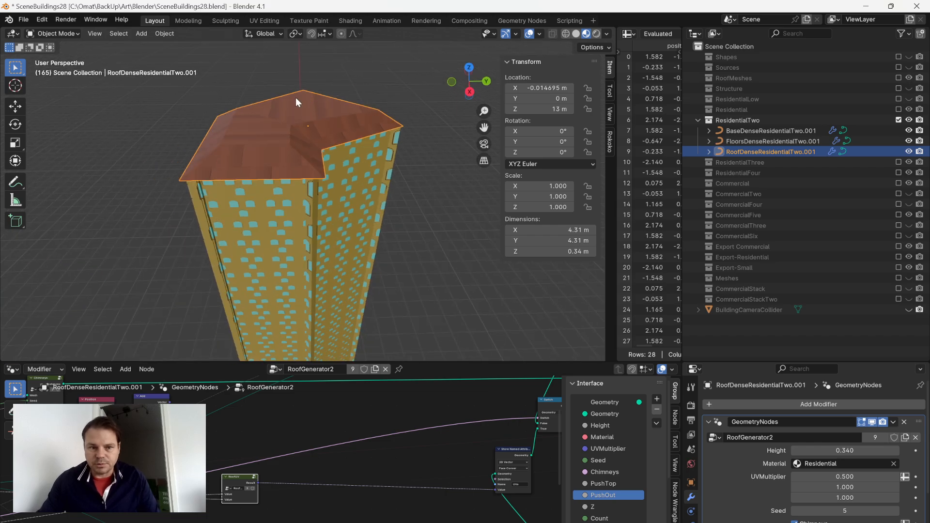
# Compare the selected roof in top and front views, and examine its slopes and inner corner from several angles.
pyautogui.click(469, 67)
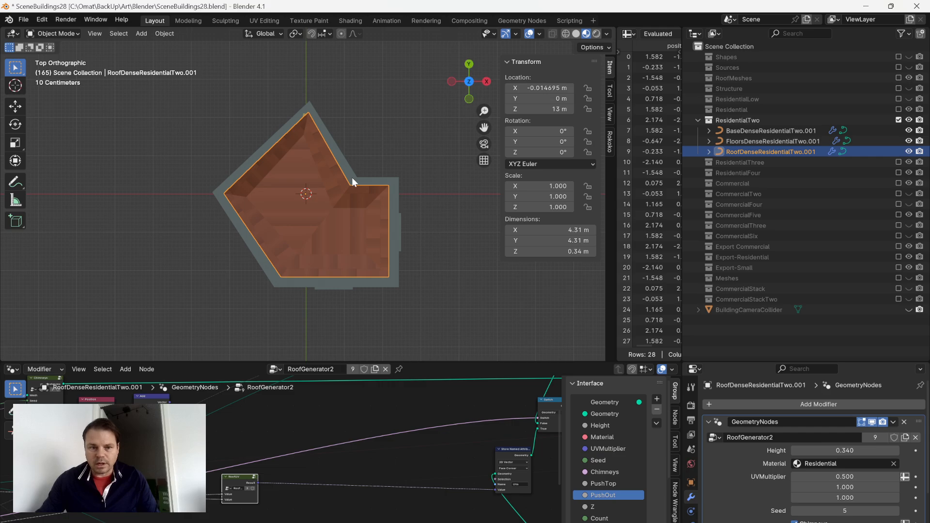
pyautogui.scroll(2, 320, 218)
pyautogui.moveTo(332, 221); pyautogui.dragTo(441, 96, button='middle')
pyautogui.click(469, 94)
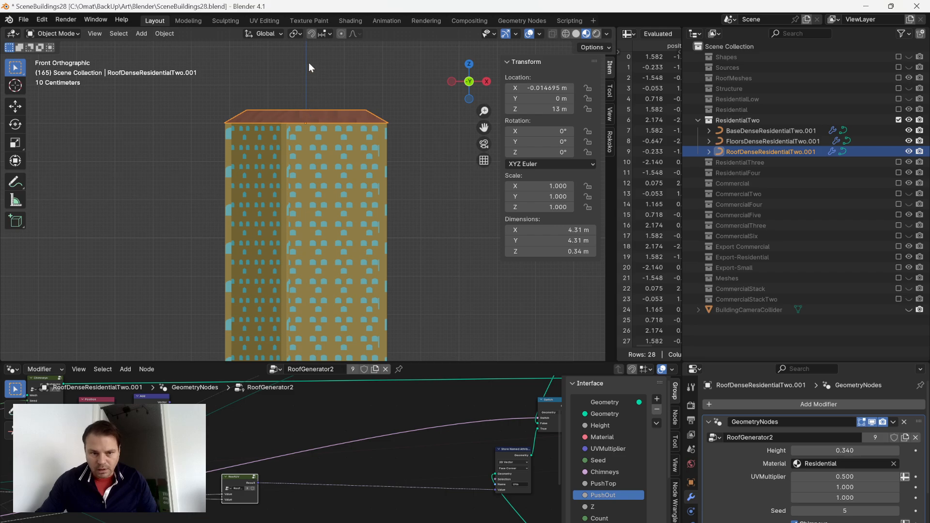
pyautogui.click(469, 63)
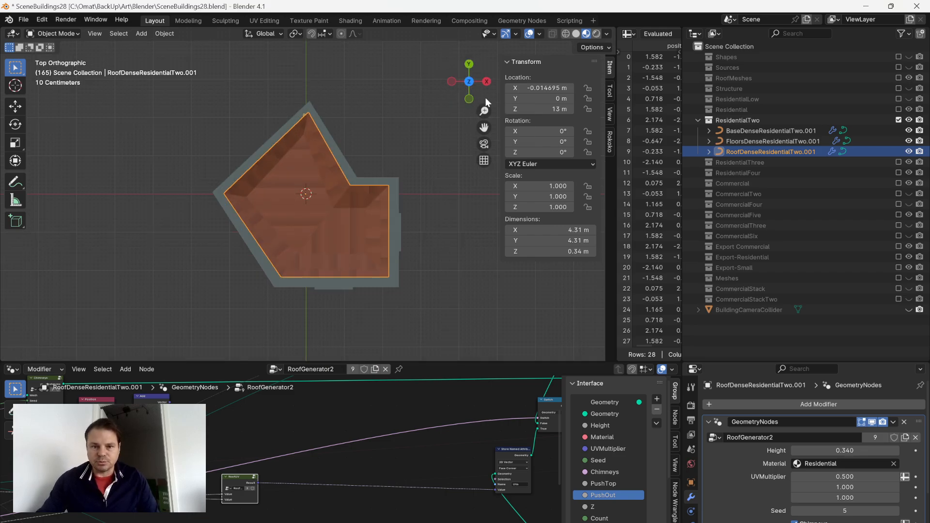
pyautogui.scroll(2, 295, 175)
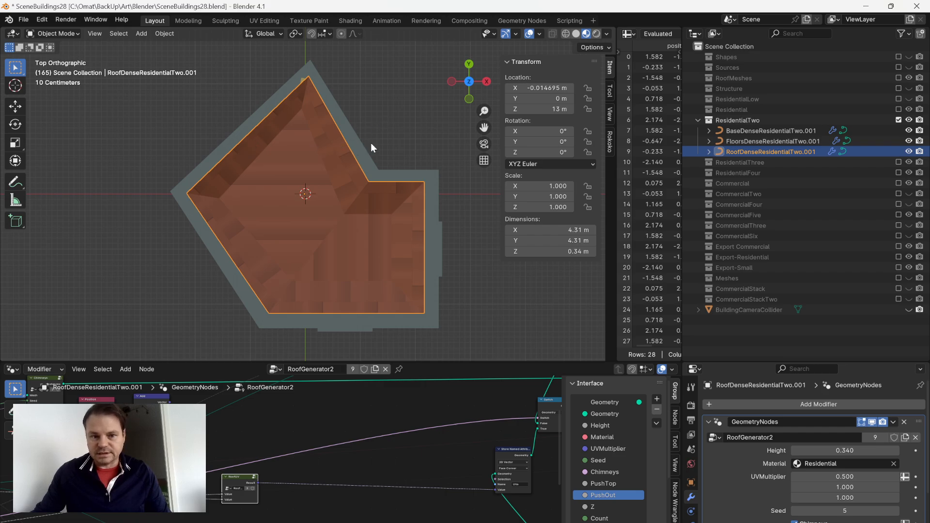
pyautogui.scroll(3, 389, 178)
pyautogui.moveTo(389, 179); pyautogui.dragTo(339, 137, button='middle')
pyautogui.moveTo(361, 173); pyautogui.dragTo(265, 166, button='middle')
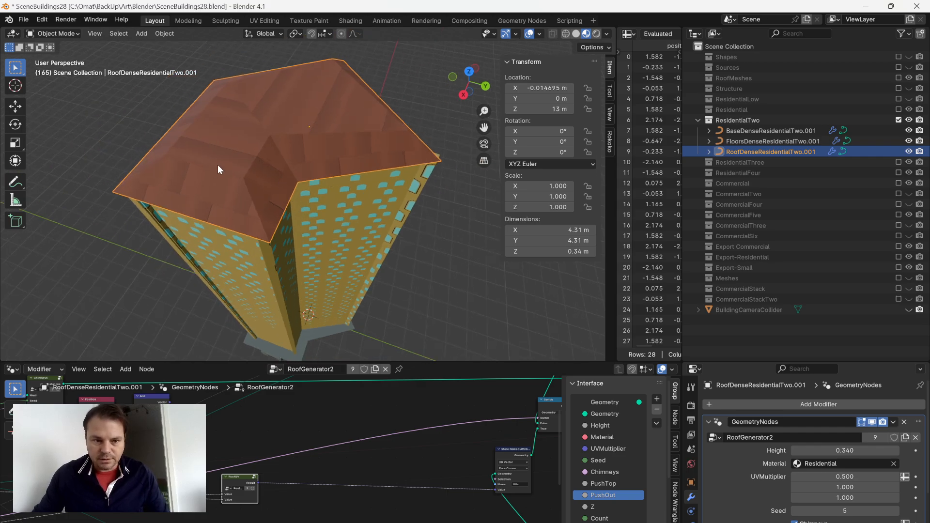
pyautogui.moveTo(212, 218); pyautogui.dragTo(257, 190, button='middle')
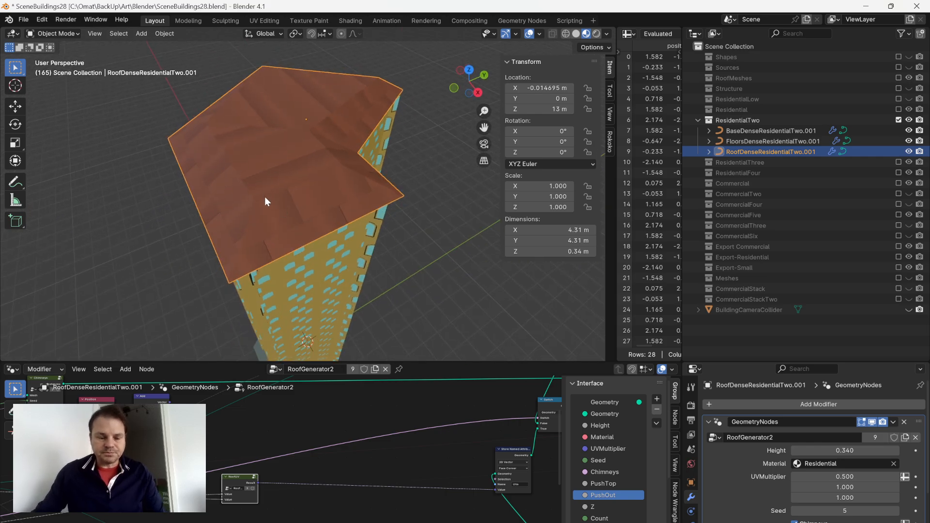
pyautogui.moveTo(306, 260); pyautogui.dragTo(318, 133, button='middle')
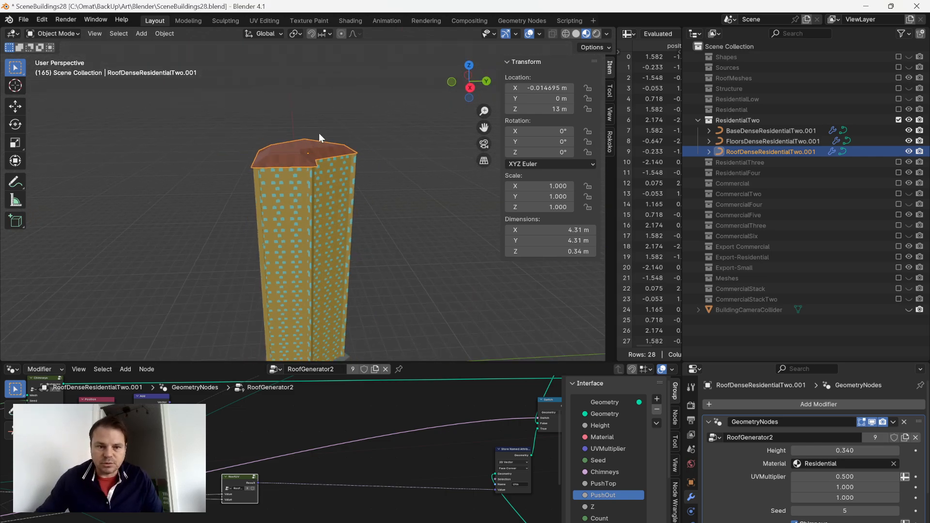
# Examine the complete ResidentialTwo tower from a distance, from above and from the sides, including its base and floors.
pyautogui.scroll(-5, 315, 493)
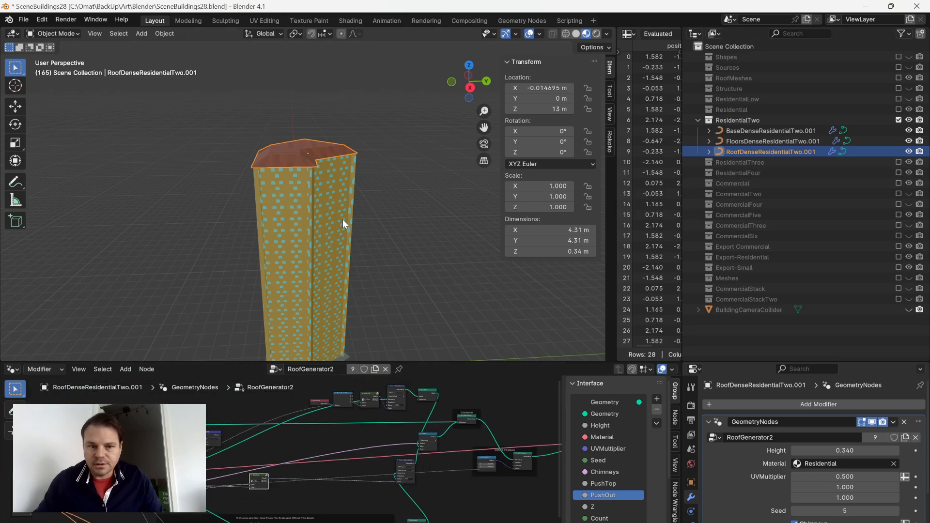
pyautogui.scroll(4, 348, 185)
pyautogui.scroll(-7, 349, 188)
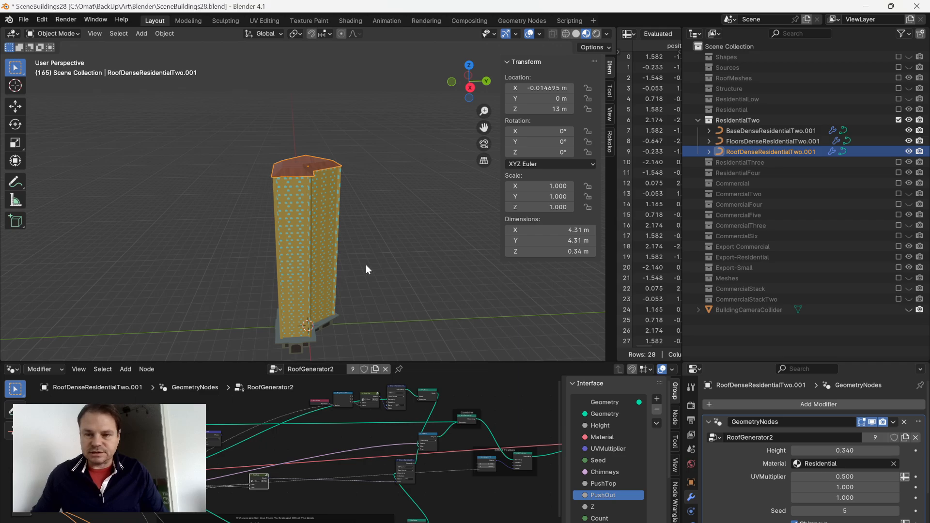
pyautogui.click(469, 65)
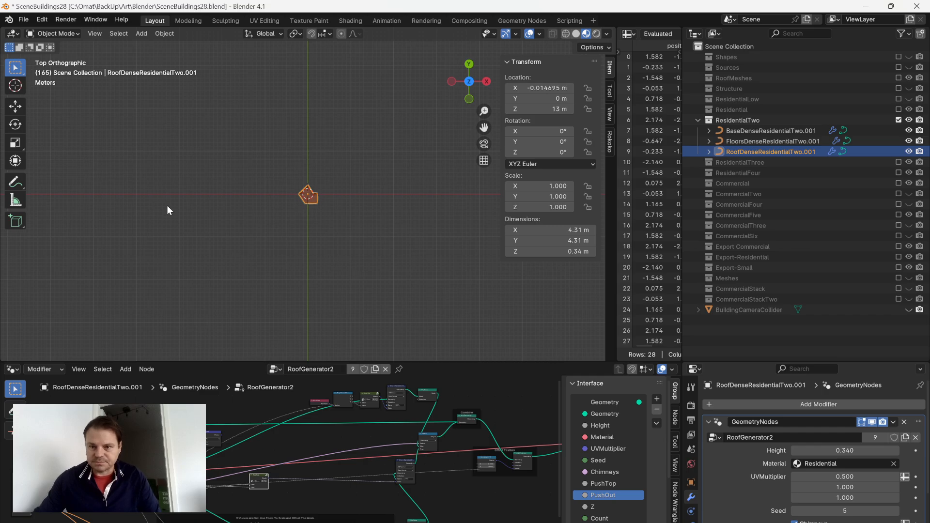
pyautogui.scroll(3, 315, 228)
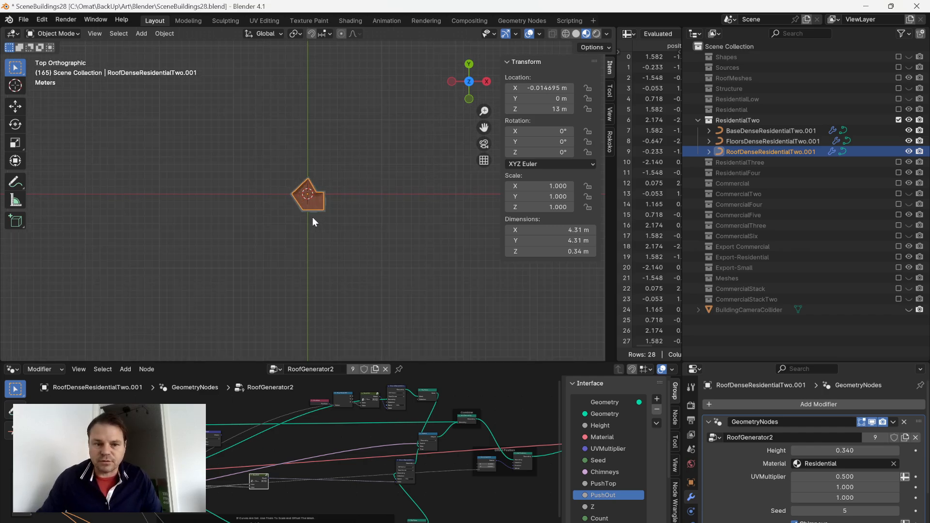
pyautogui.moveTo(351, 245); pyautogui.dragTo(340, 221, button='middle')
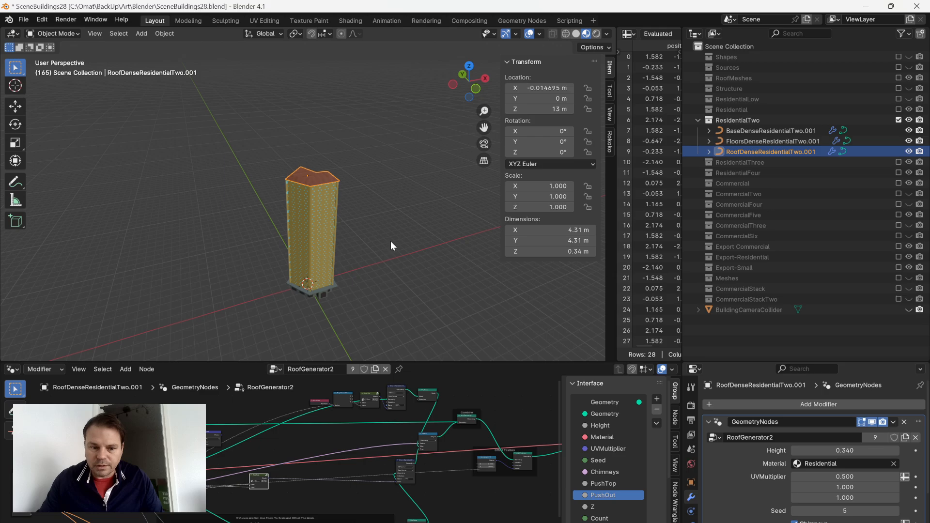
pyautogui.moveTo(396, 233); pyautogui.dragTo(343, 248, button='middle')
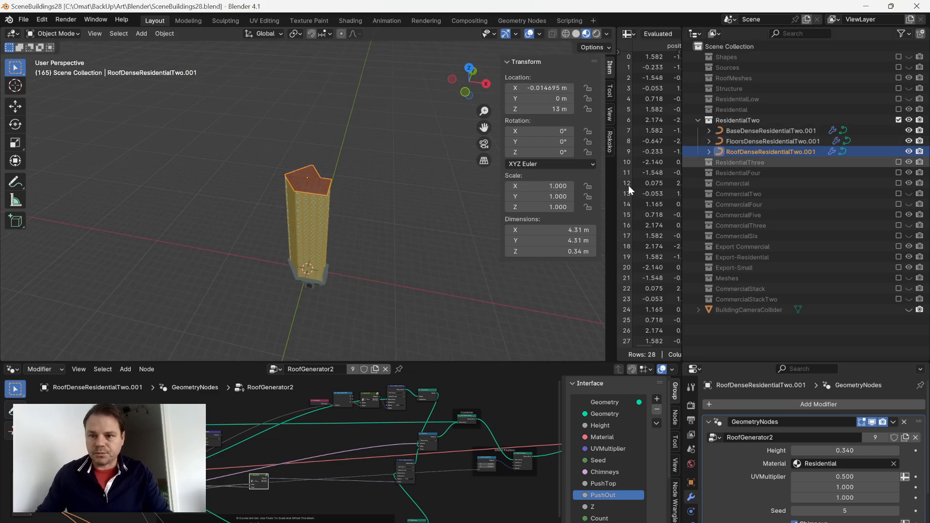
pyautogui.hotkey('alt', 'Tab')
pyautogui.hotkey('alt', 'Tab')
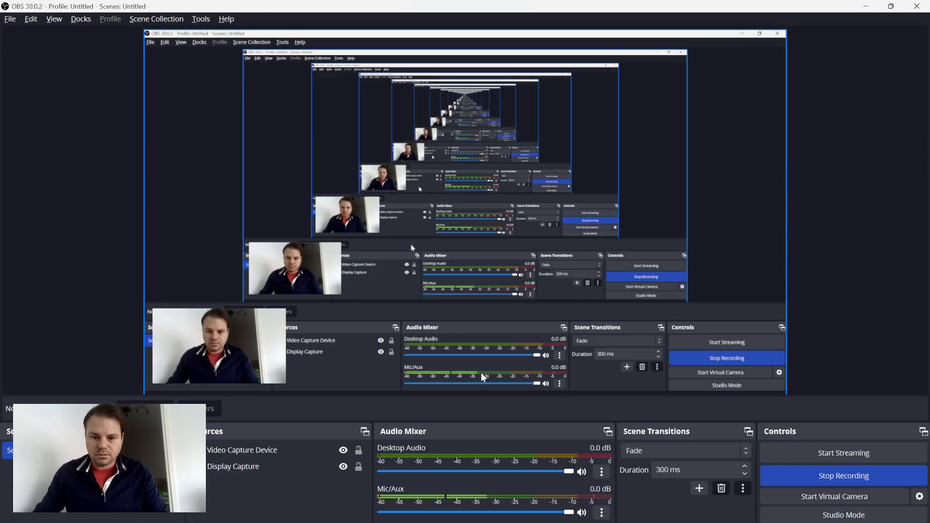